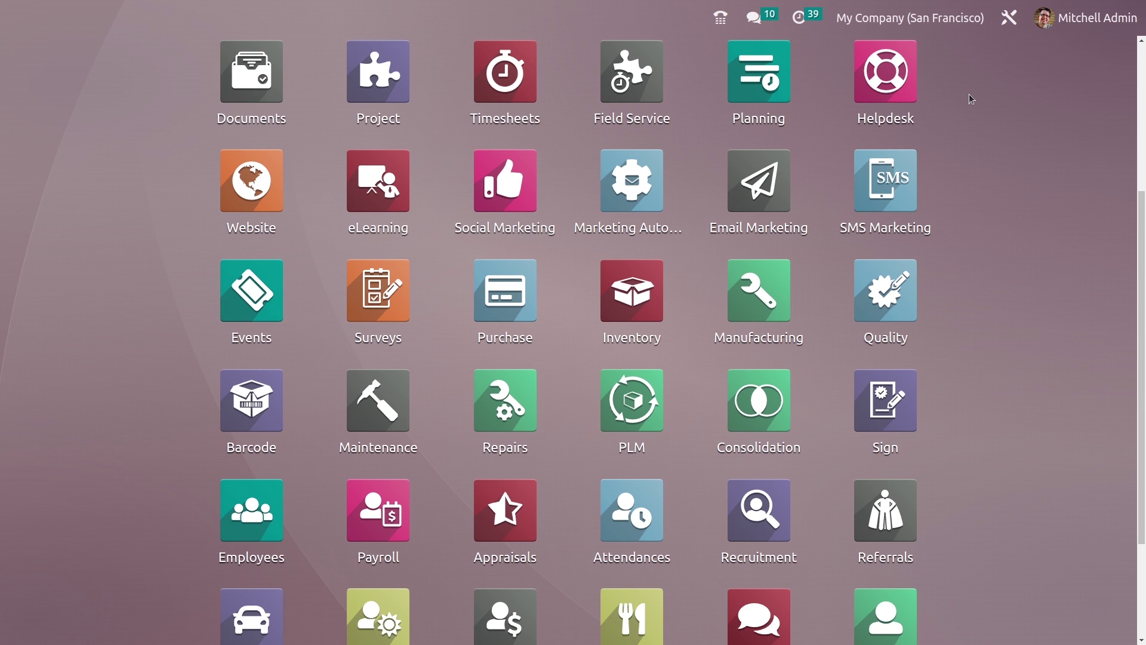
# Step: Find and open the Sales app, and bring up its settings
pyautogui.write('sales')
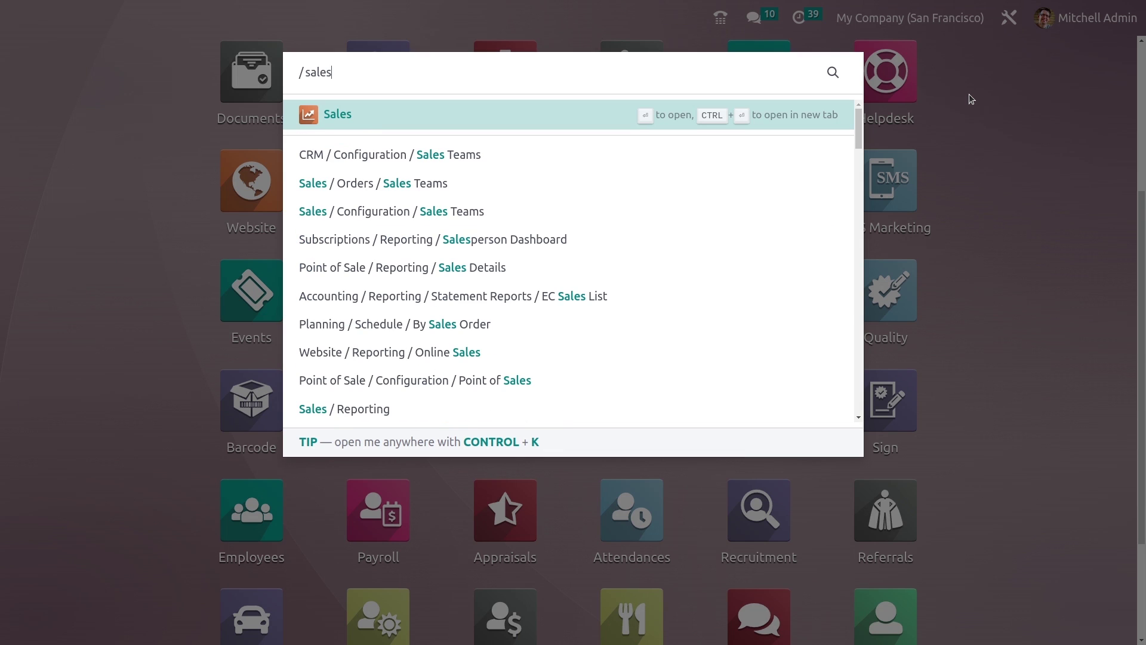
pyautogui.press('Return')
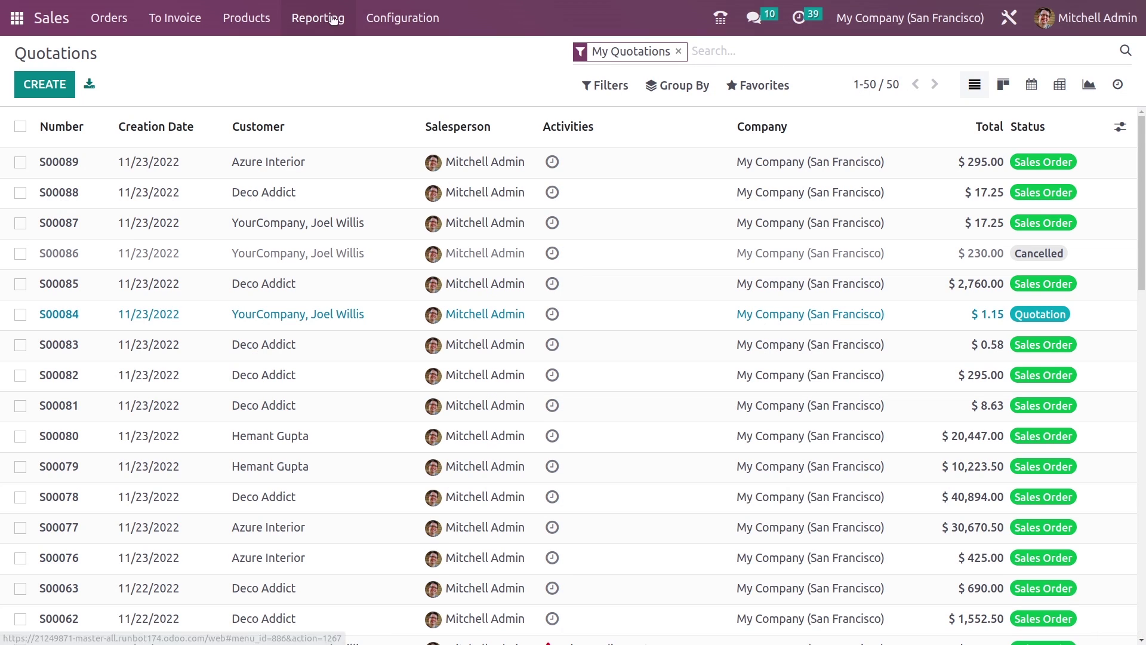
pyautogui.click(382, 17)
pyautogui.click(384, 50)
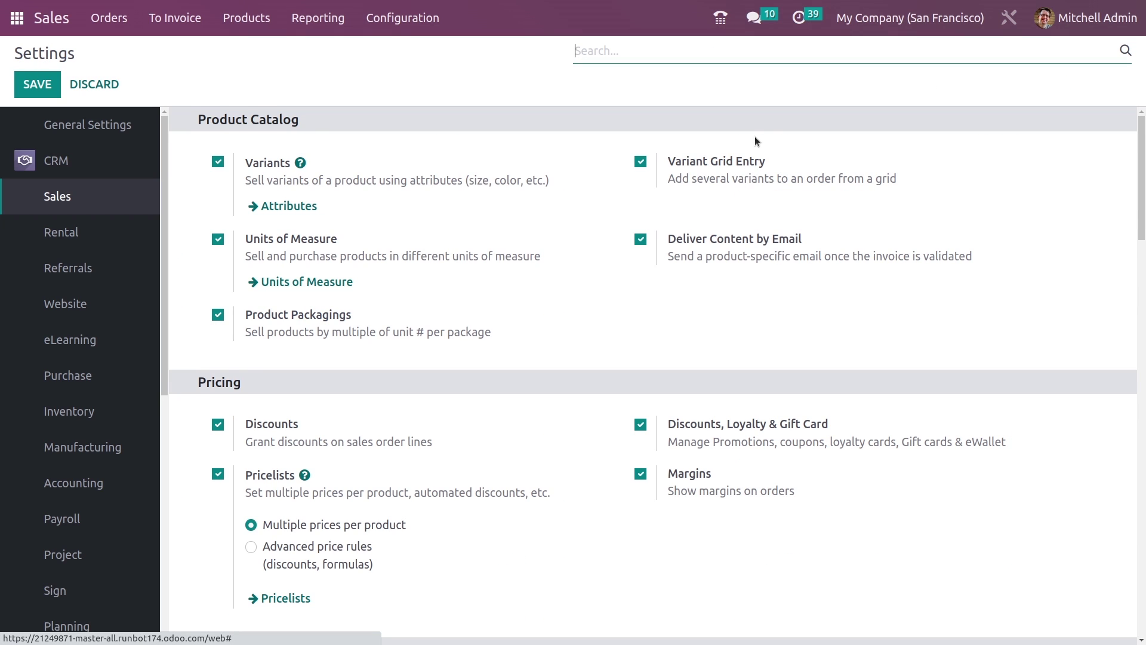
# Step: Set the default quotation template to 4 Person Desk and save the Sales settings
pyautogui.scroll(-6, 593, 248)
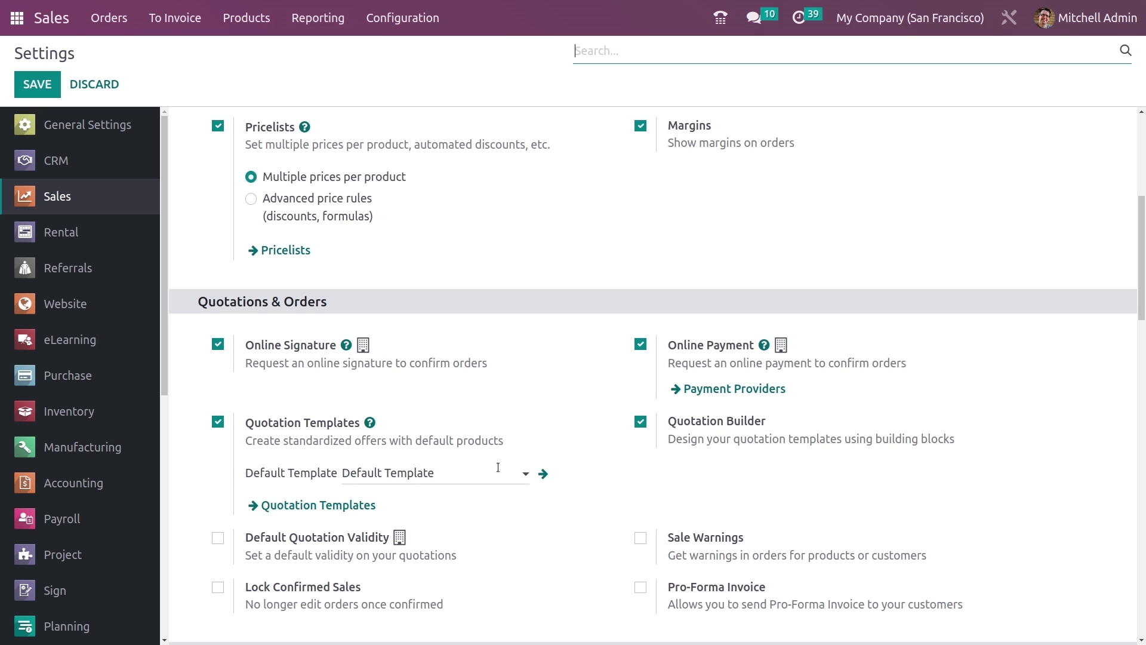
pyautogui.click(450, 471)
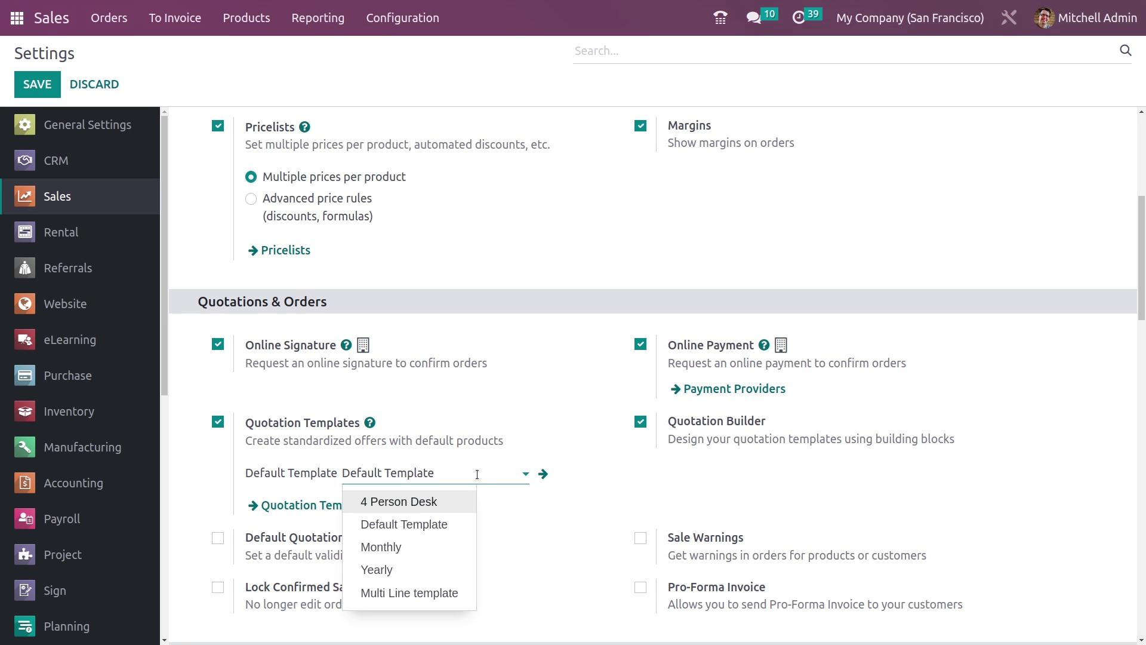
pyautogui.click(454, 498)
pyautogui.click(49, 88)
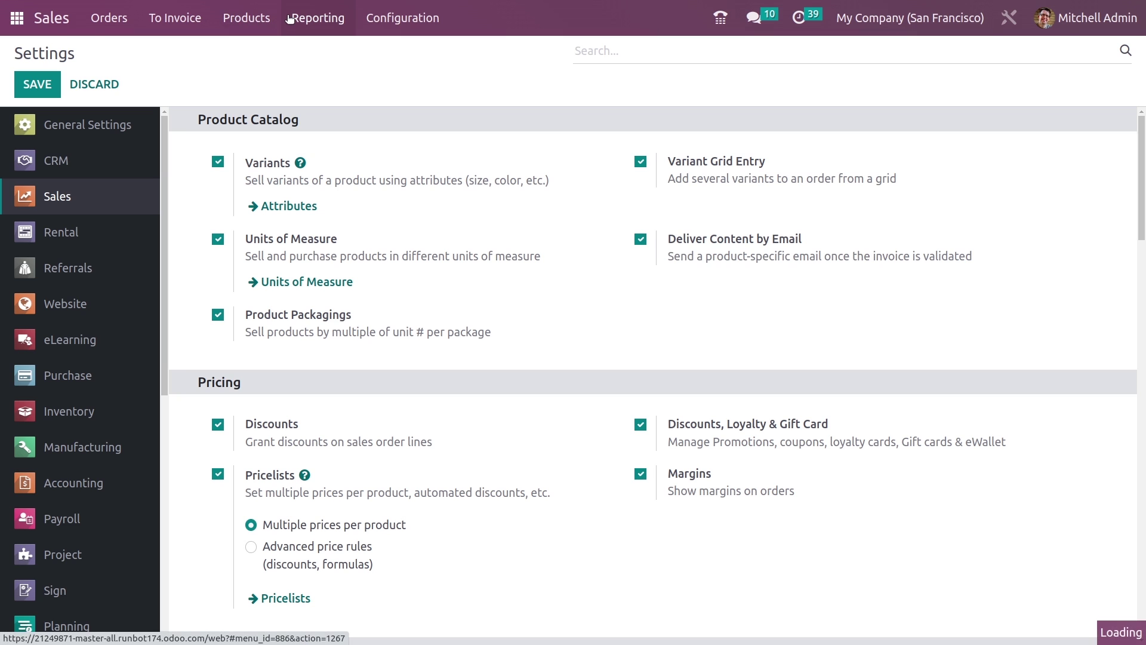
# Step: Create a new quotation template in the Sales configuration and name it Conference Meeting
pyautogui.click(389, 12)
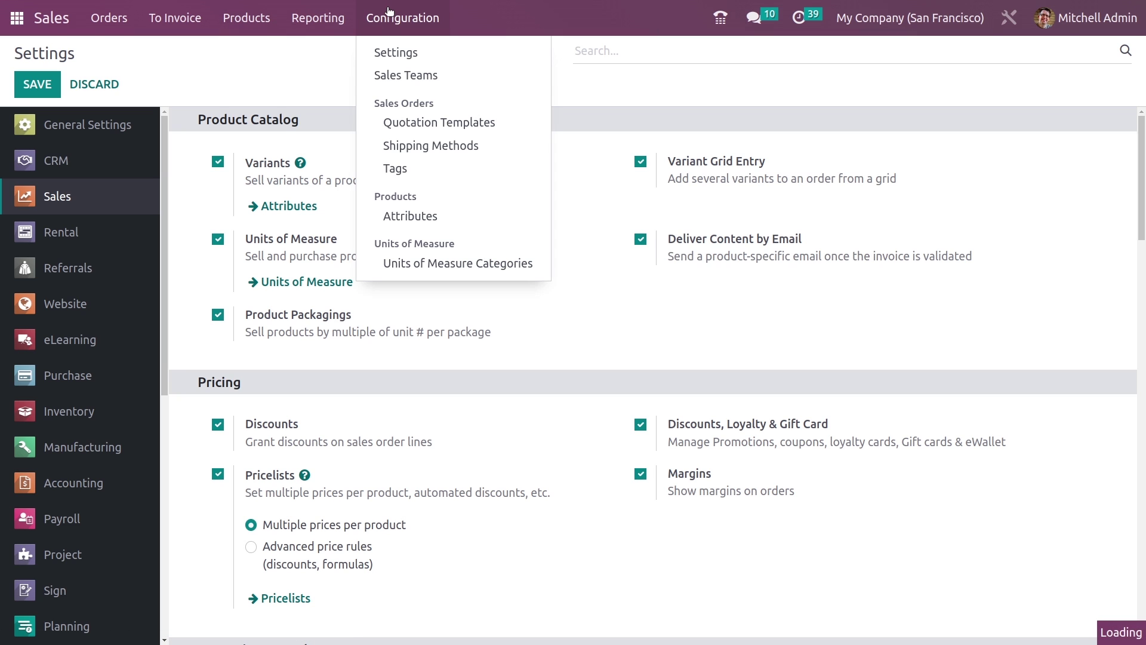
pyautogui.click(404, 146)
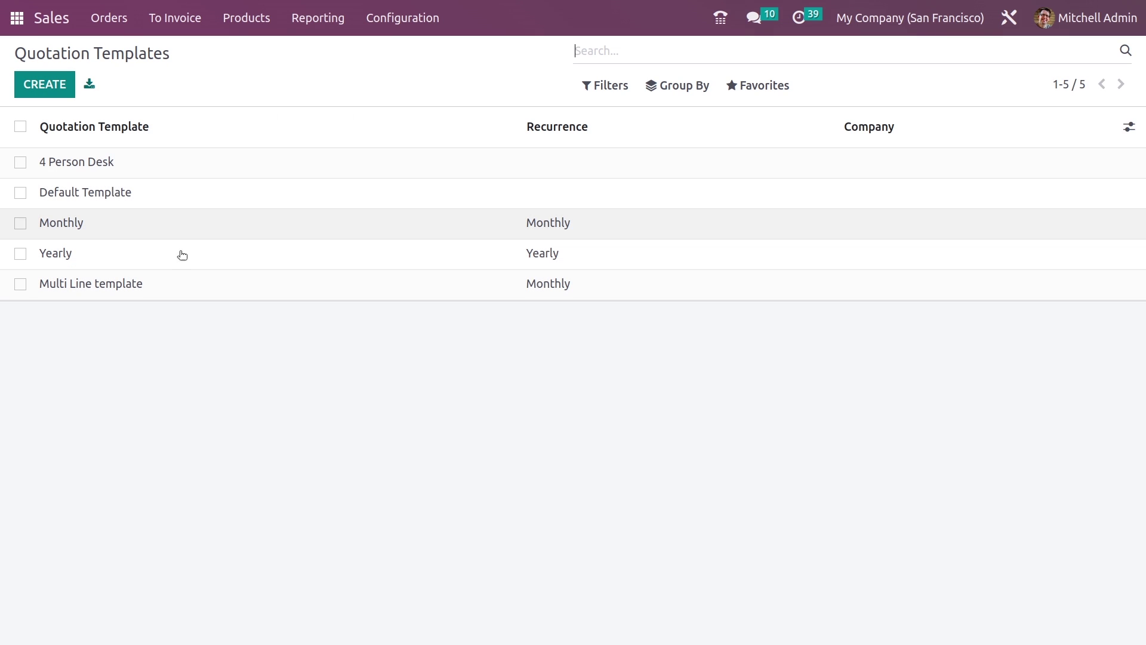
pyautogui.click(37, 84)
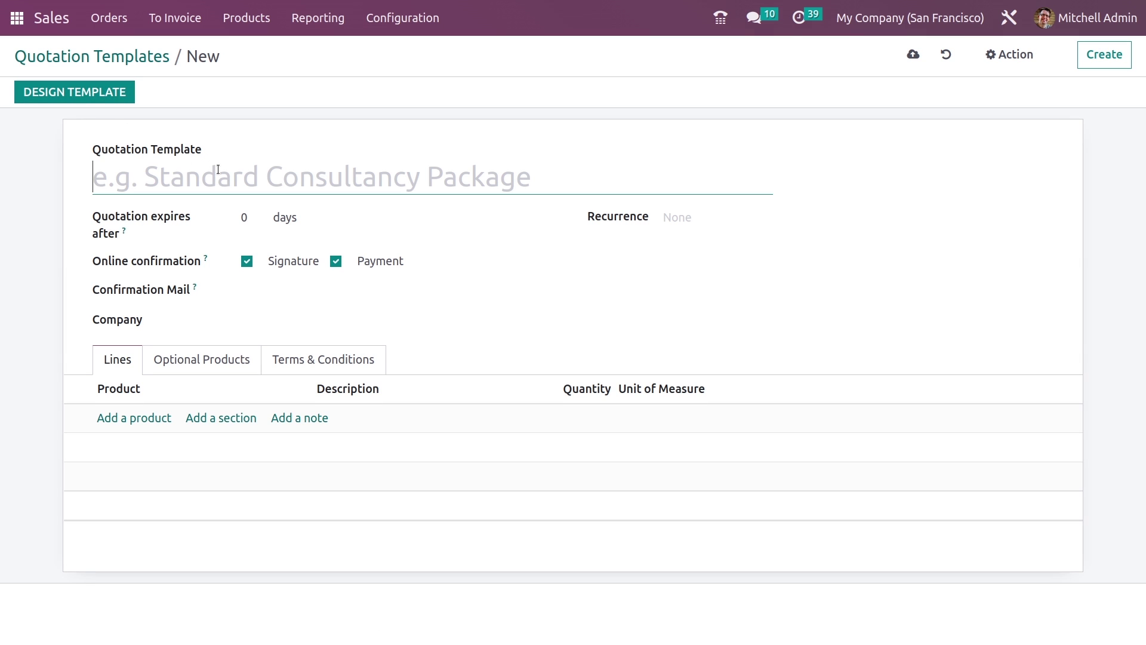
pyautogui.write('Co')
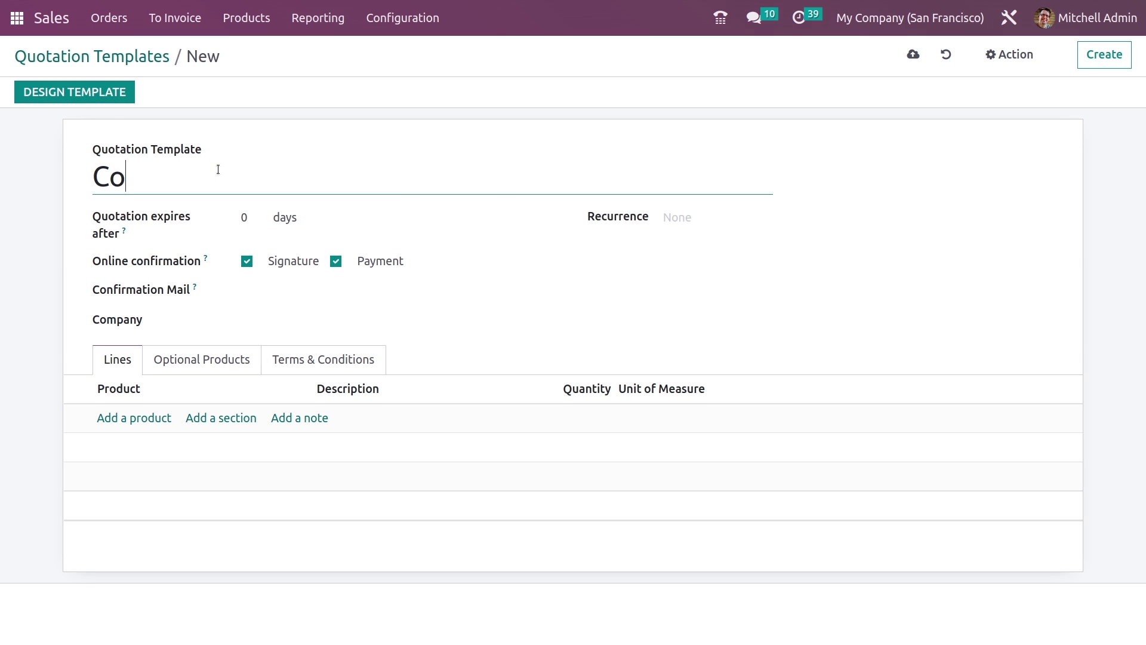
pyautogui.write('nfere')
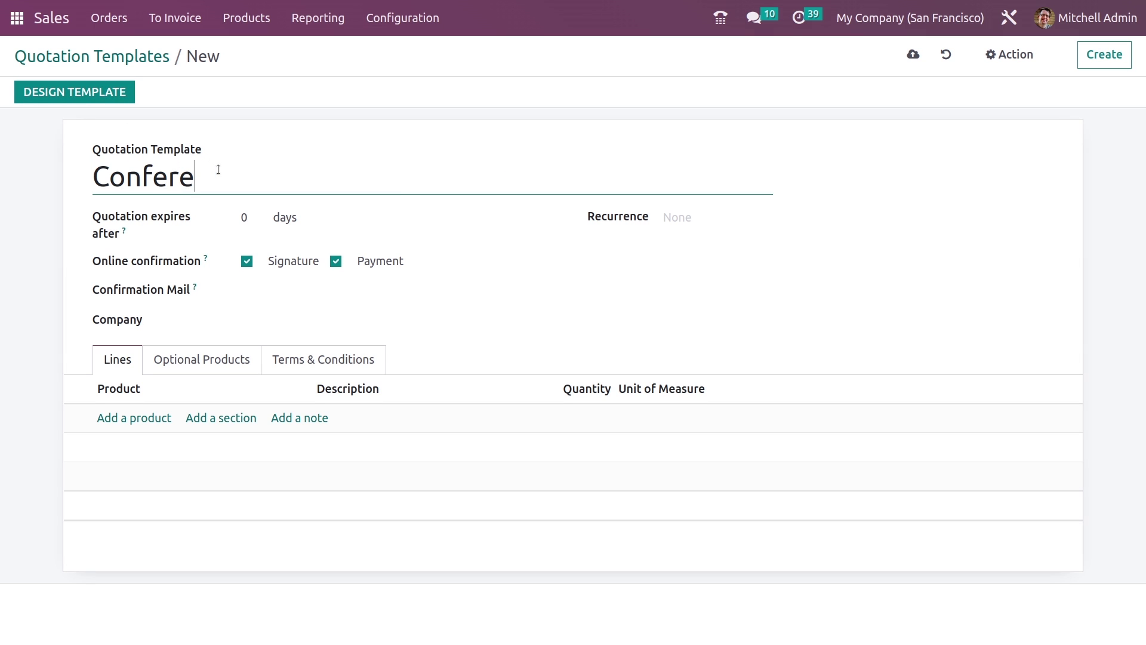
pyautogui.write('nce Meti')
pyautogui.press('BackSpace')
pyautogui.write('eeting')
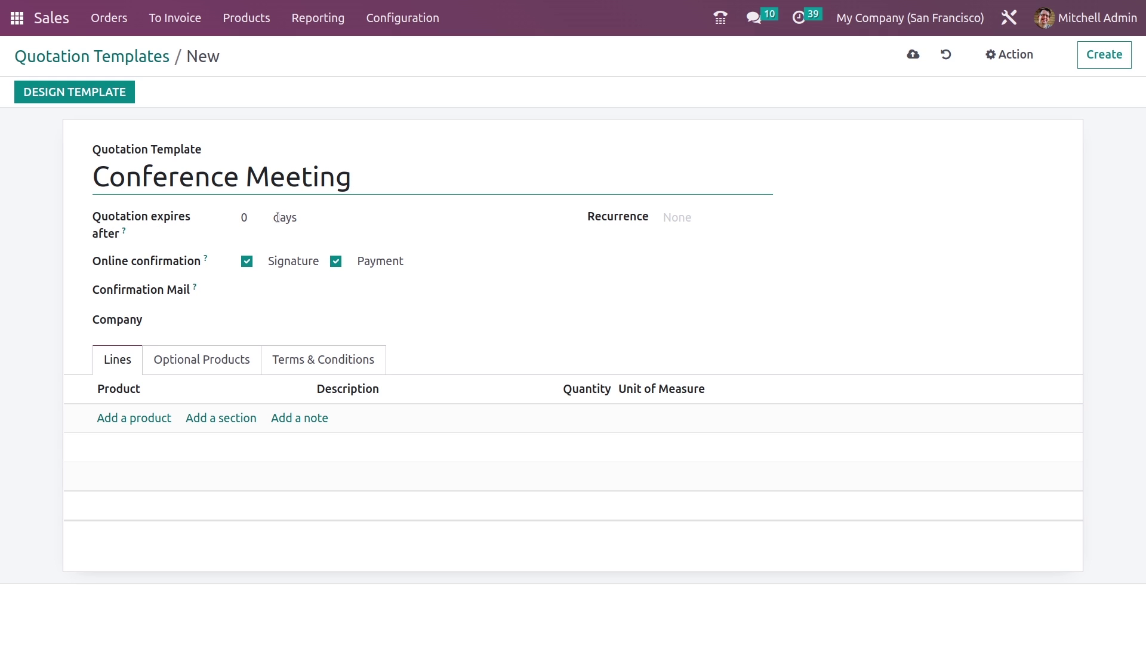
# Step: Set the quotation to expire after 45 days and the confirmation mail to Sales: Order Confirmation
pyautogui.click(248, 212)
pyautogui.write('45')
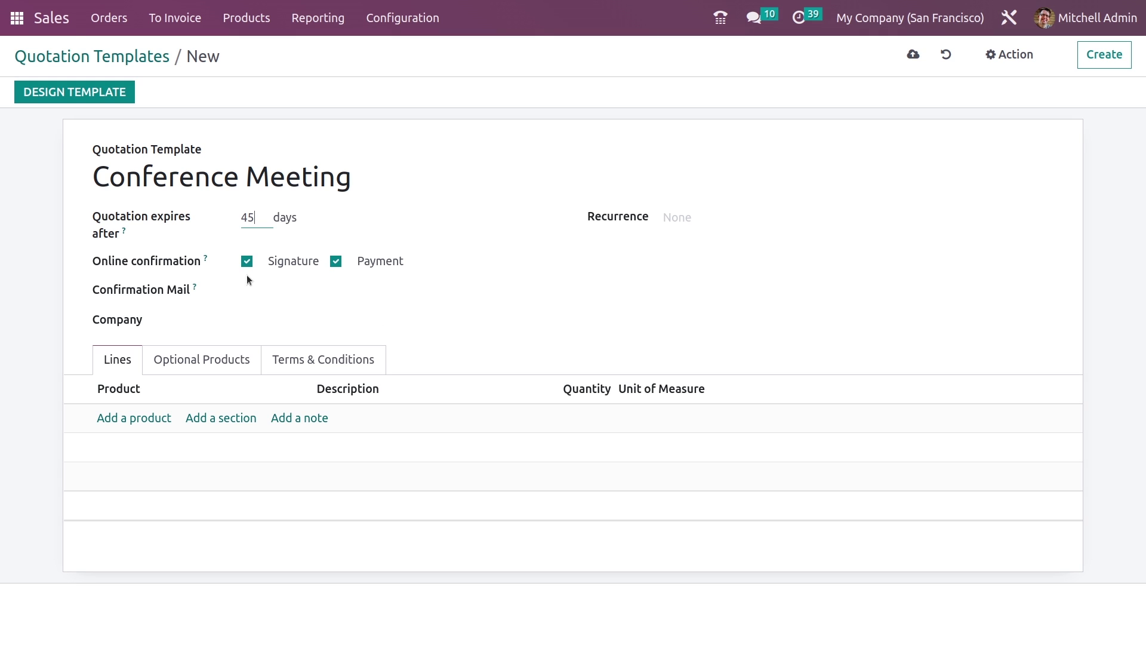
pyautogui.click(283, 293)
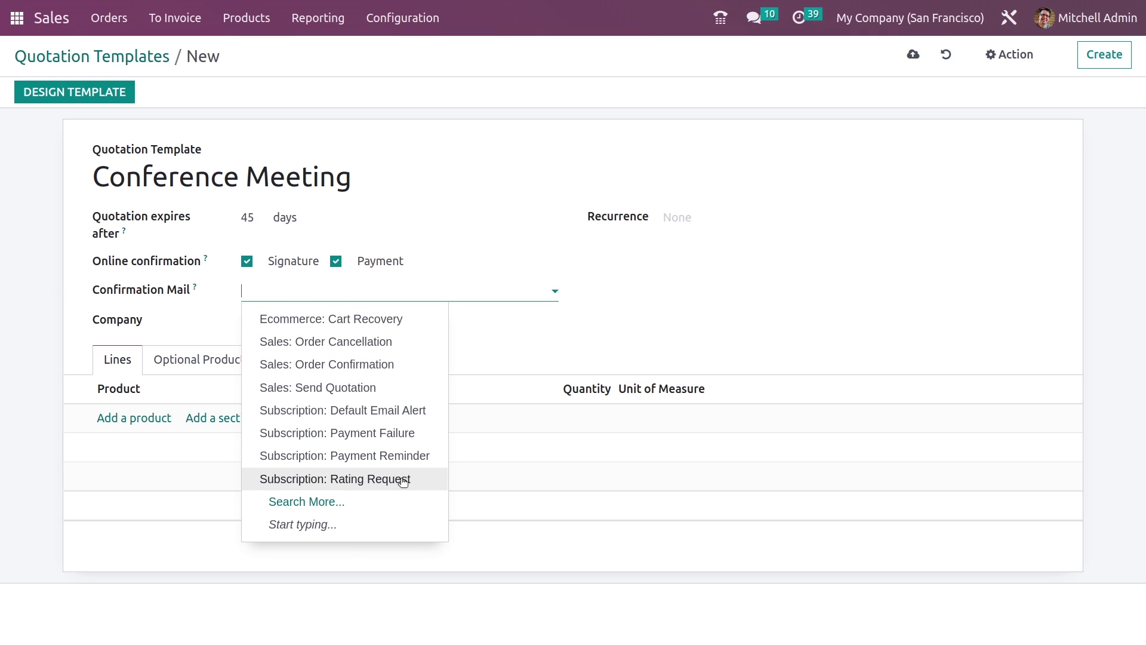
pyautogui.click(382, 388)
pyautogui.click(388, 294)
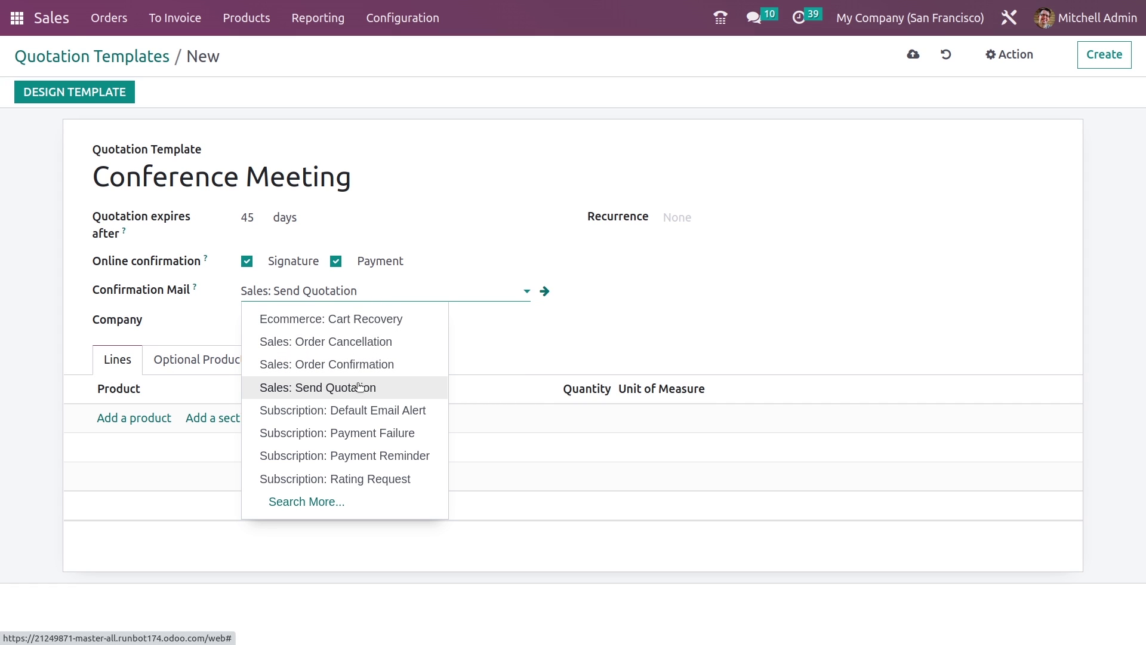
pyautogui.click(361, 367)
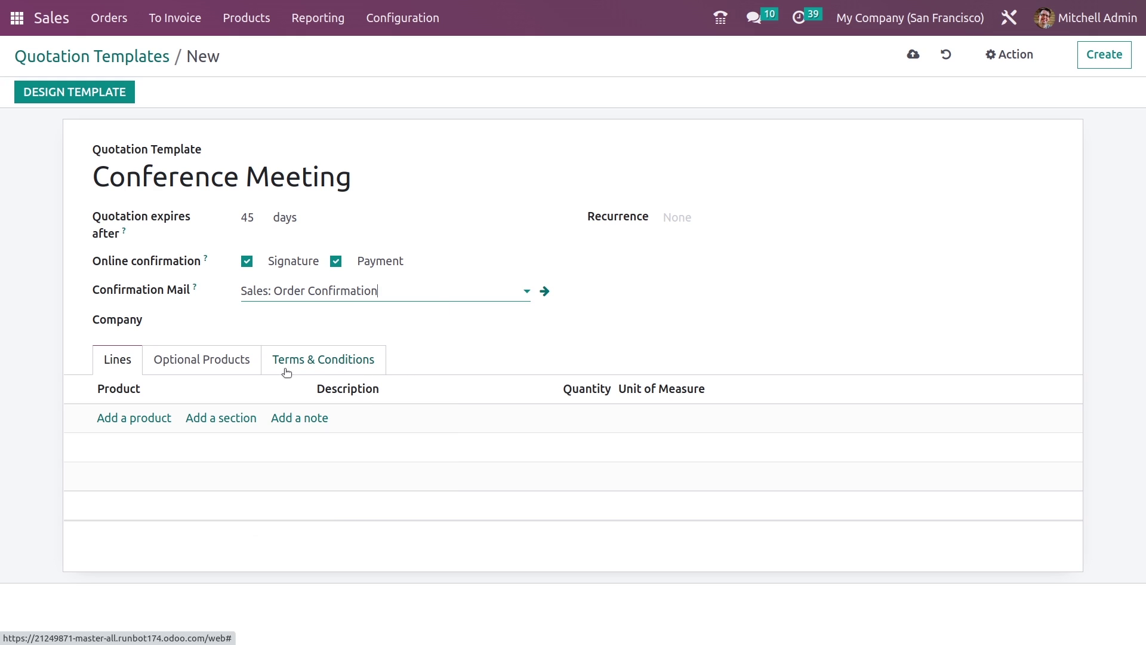
# Step: Add template lines for the products [DESK0005] Customizable Desk (Custom, White) and [DESK0006] Customizable Desk (Custom, Black)
pyautogui.click(131, 418)
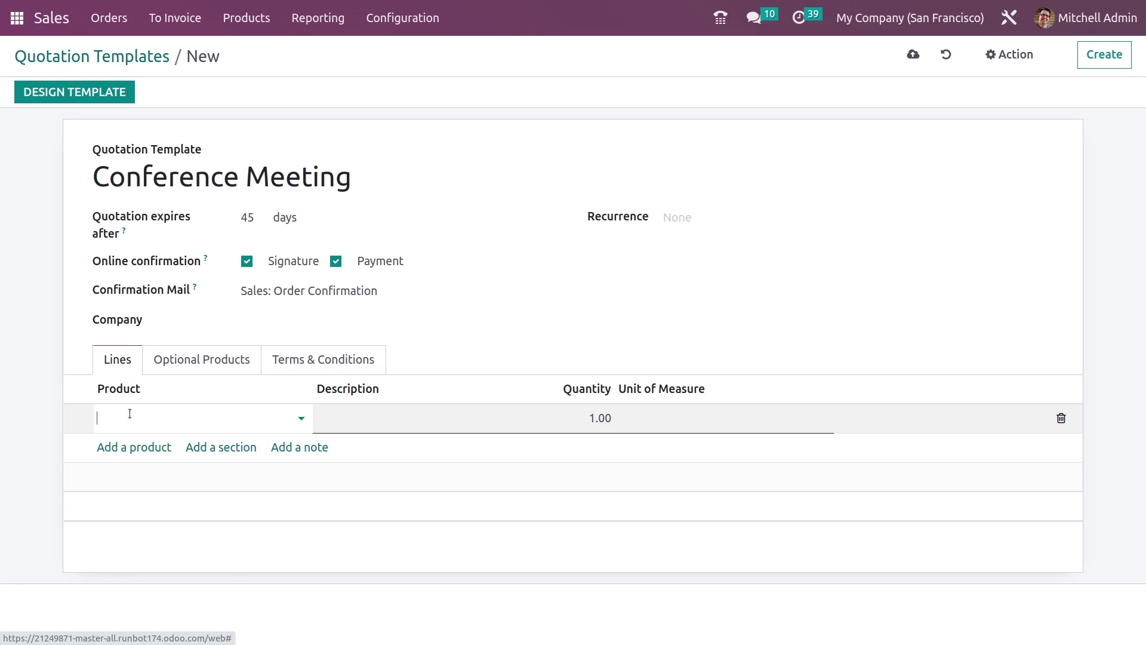
pyautogui.click(141, 418)
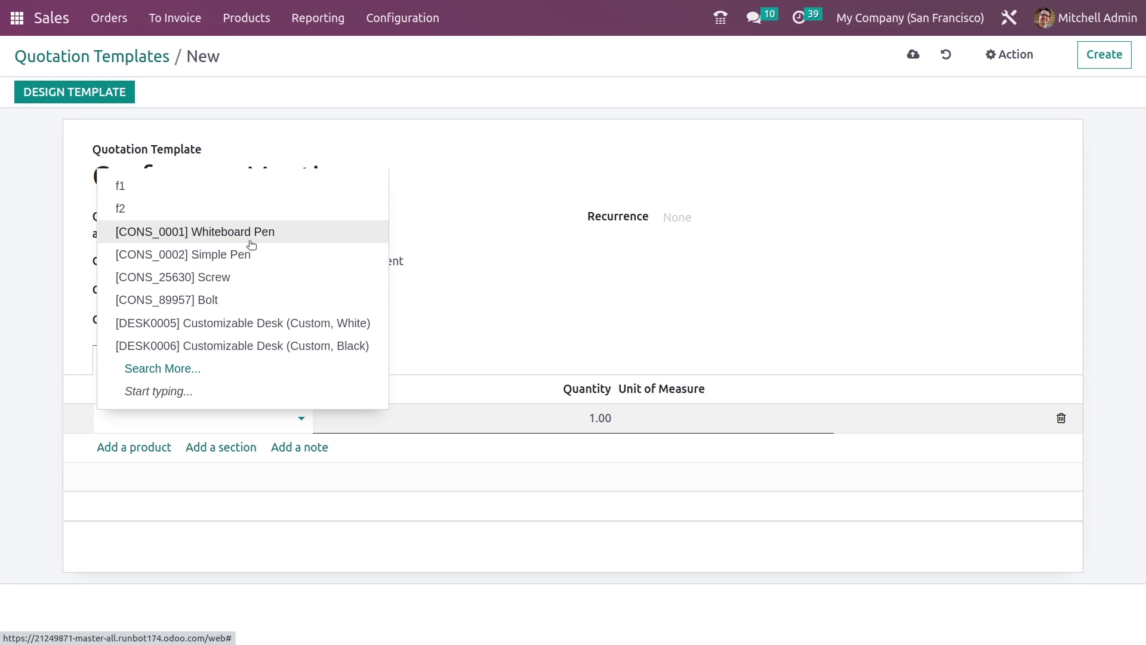
pyautogui.press('Escape')
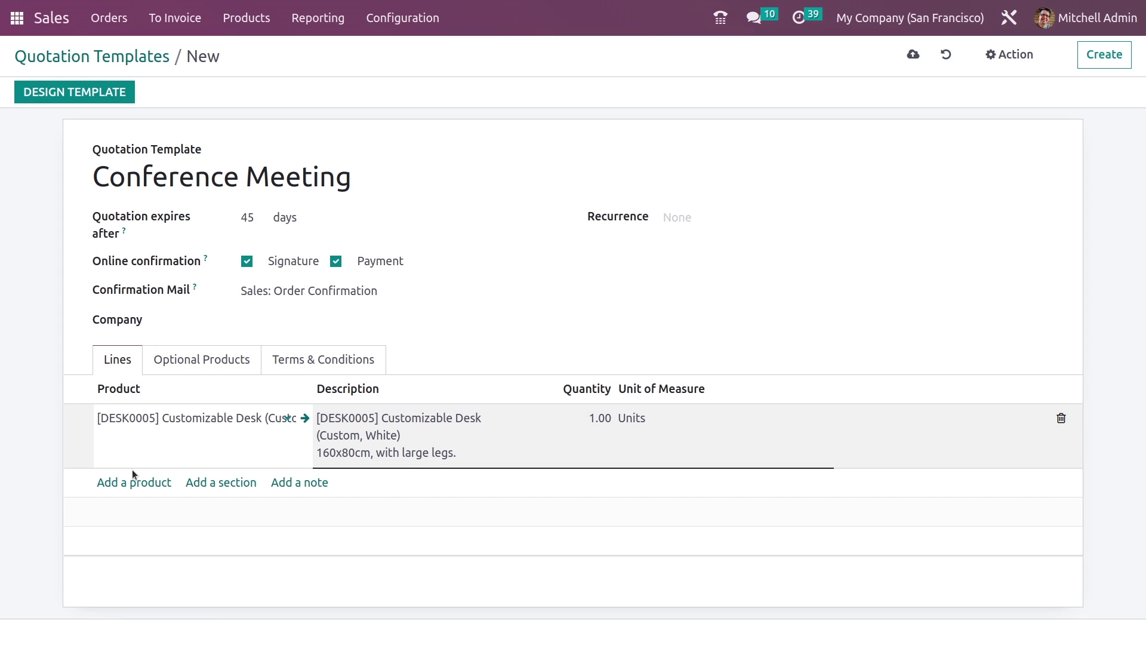
pyautogui.click(134, 481)
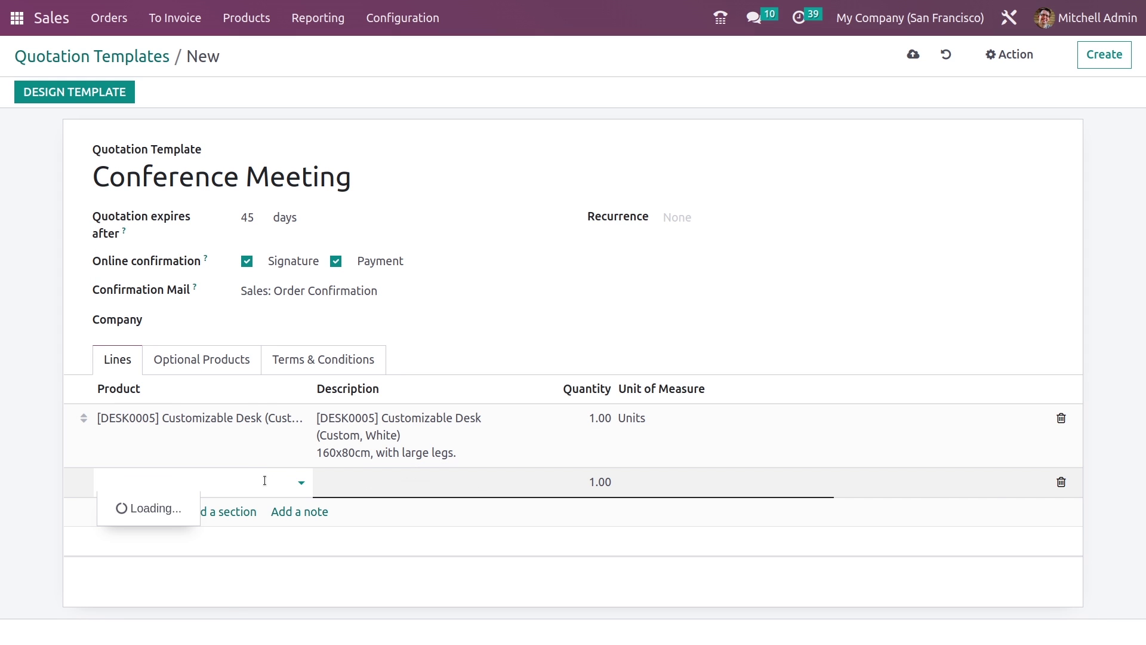
pyautogui.click(327, 411)
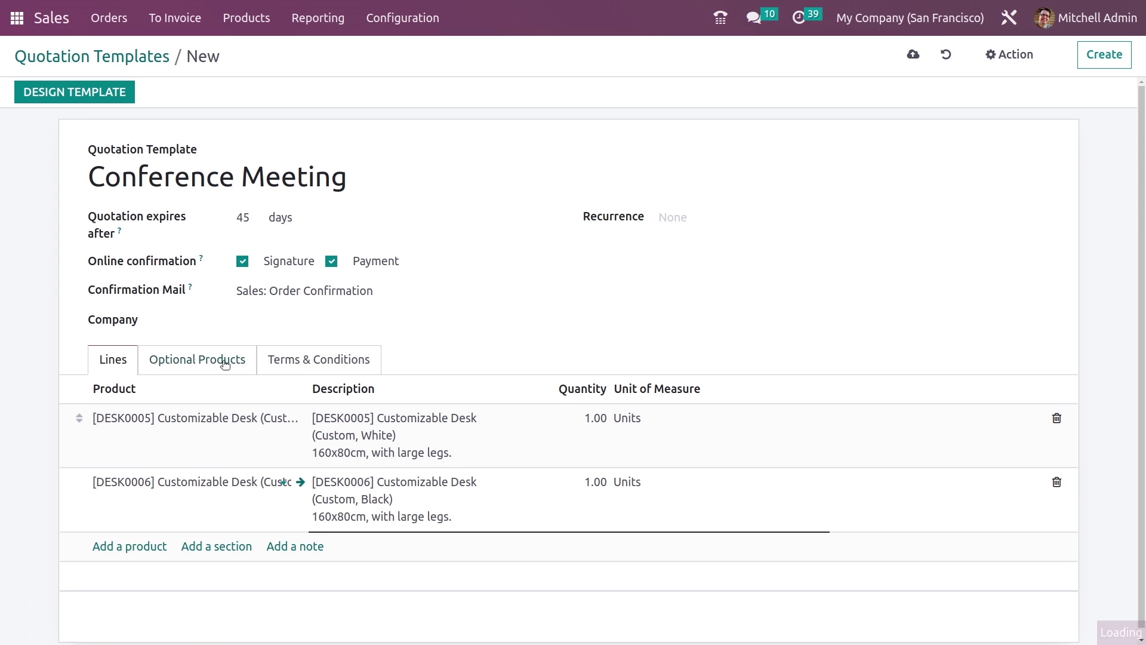
# Step: Add [D_0045_G] Stool (Green) as an optional product, choosing it from the full product search
pyautogui.click(225, 360)
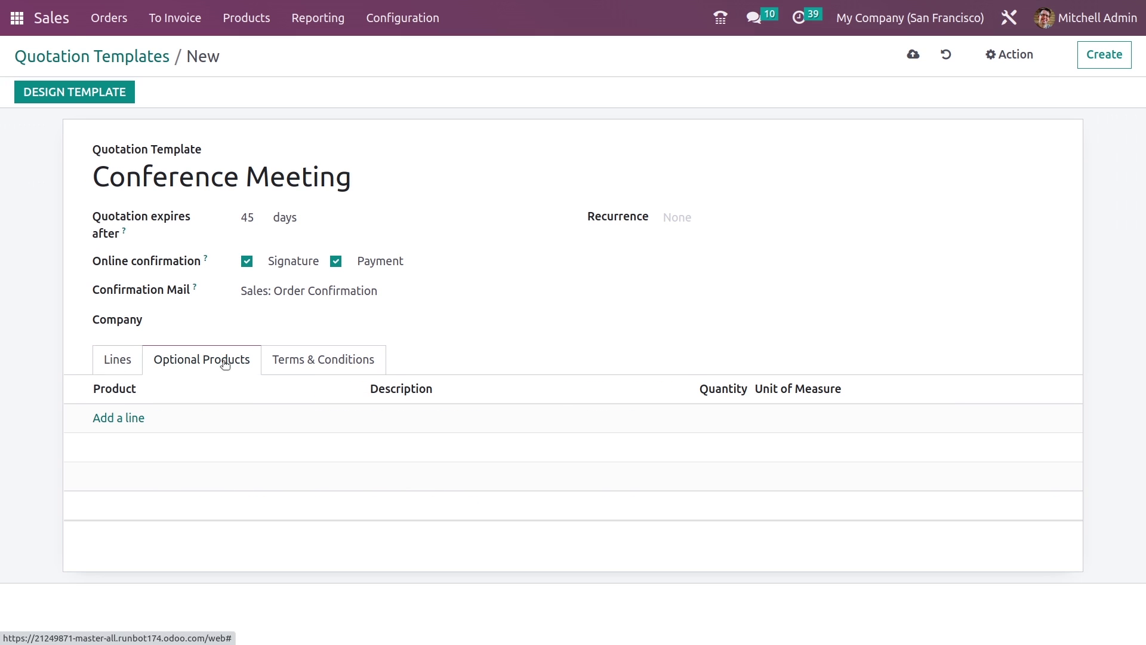
pyautogui.click(121, 421)
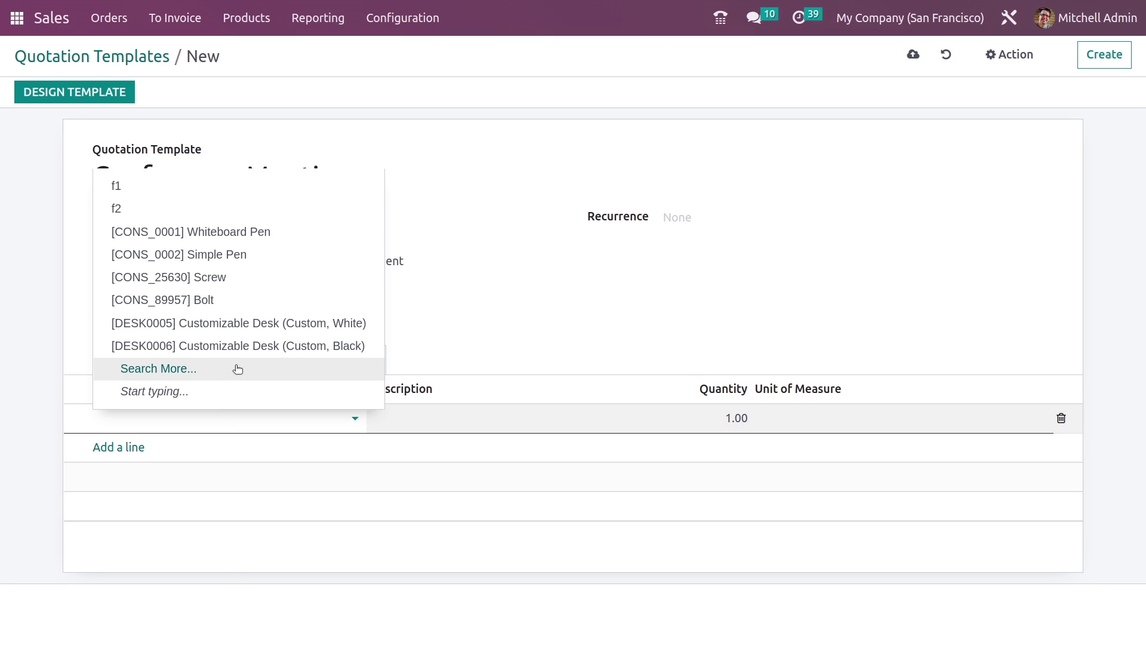
pyautogui.click(198, 352)
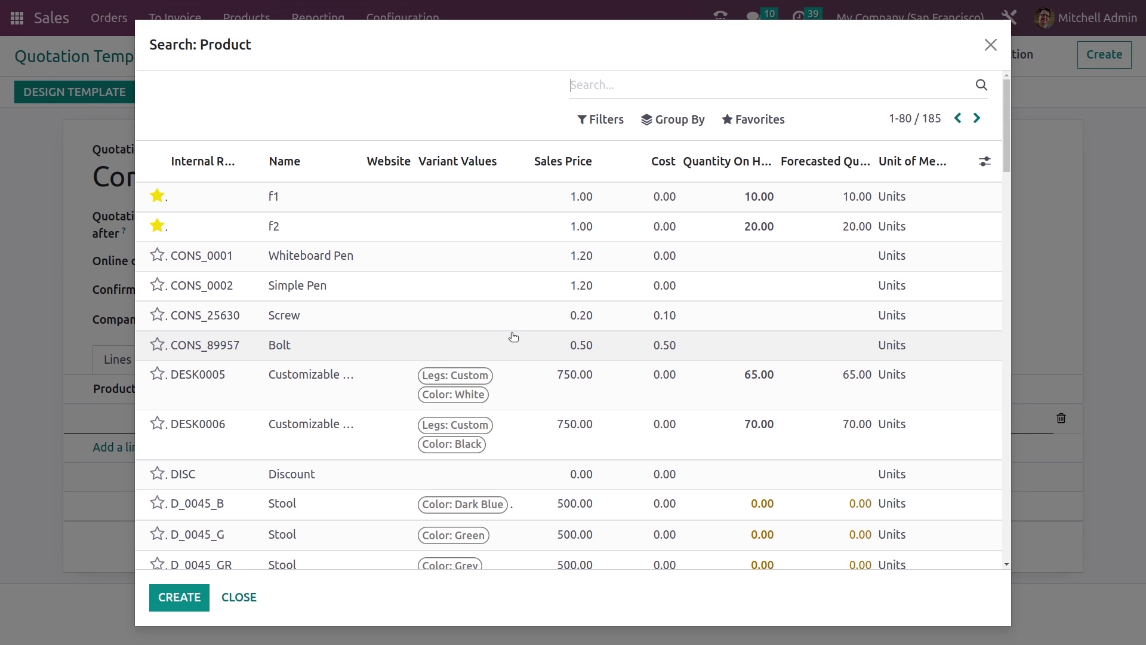
pyautogui.scroll(-4, 513, 337)
pyautogui.click(384, 327)
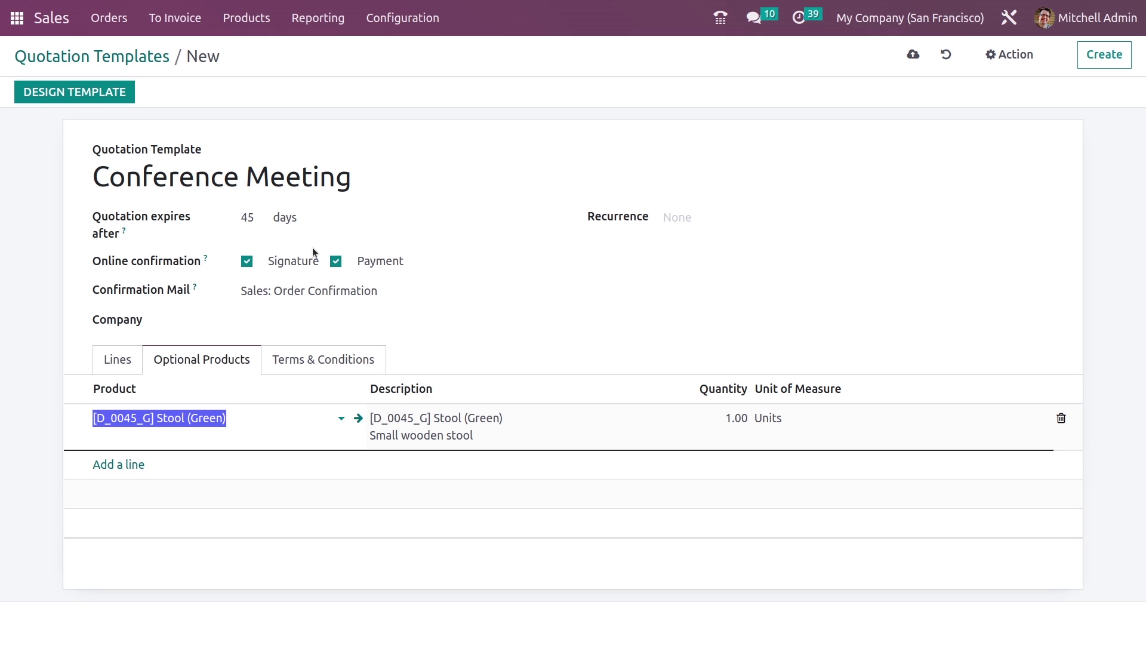
# Step: Open the website design of the quotation template and switch the page to edit mode
pyautogui.click(117, 96)
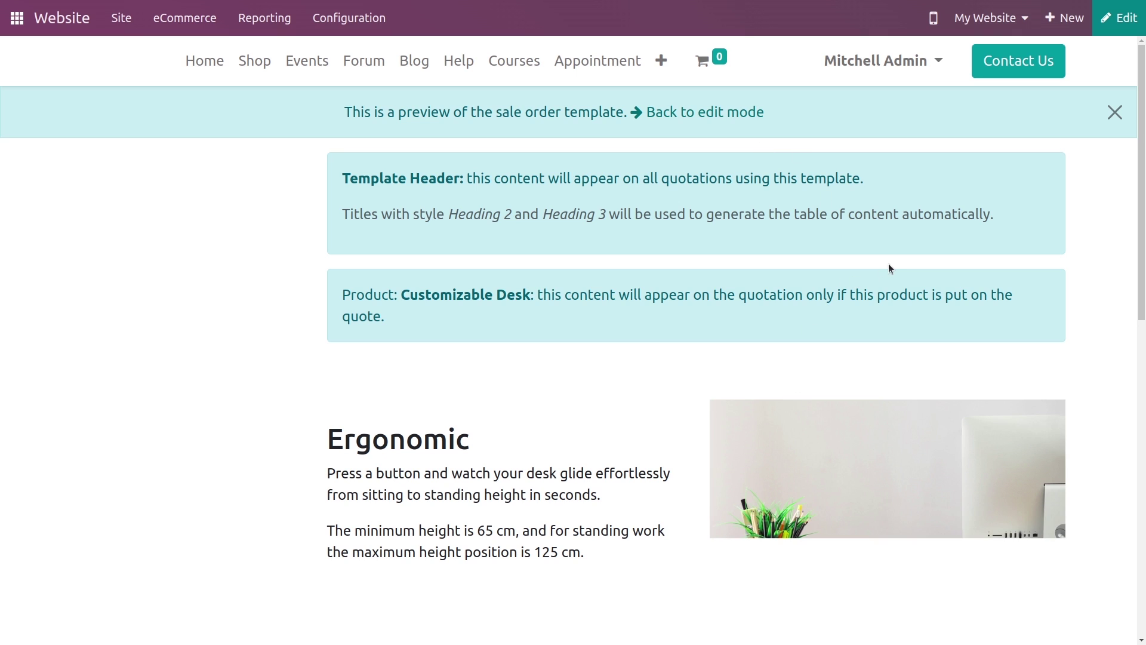
pyautogui.click(1129, 27)
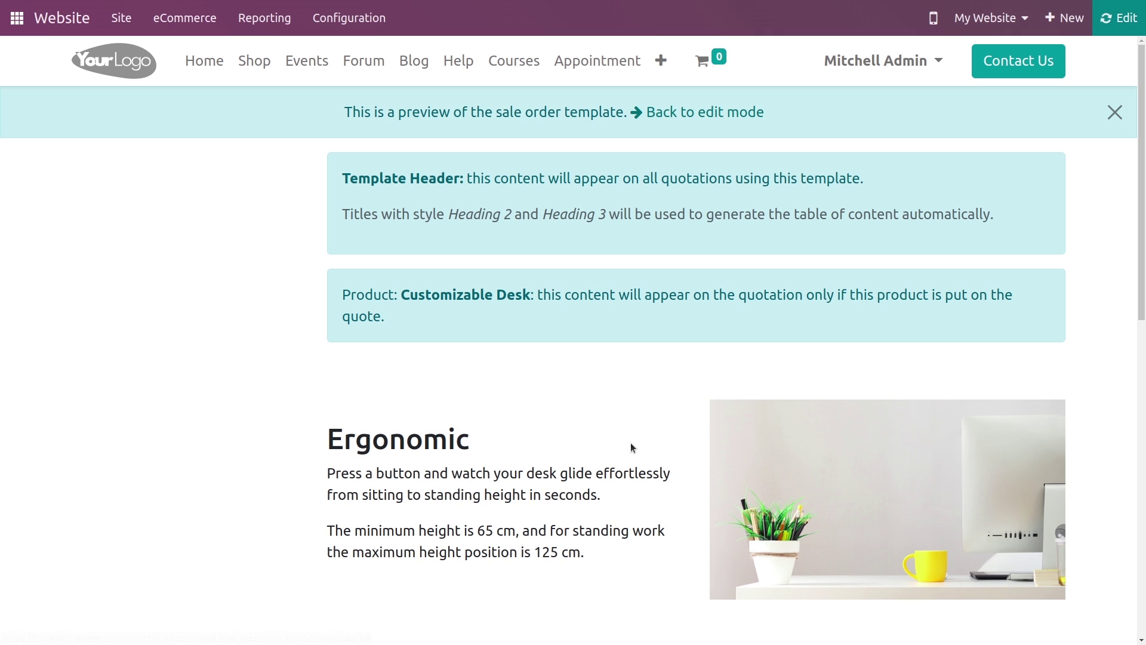
pyautogui.scroll(-1, 1073, 213)
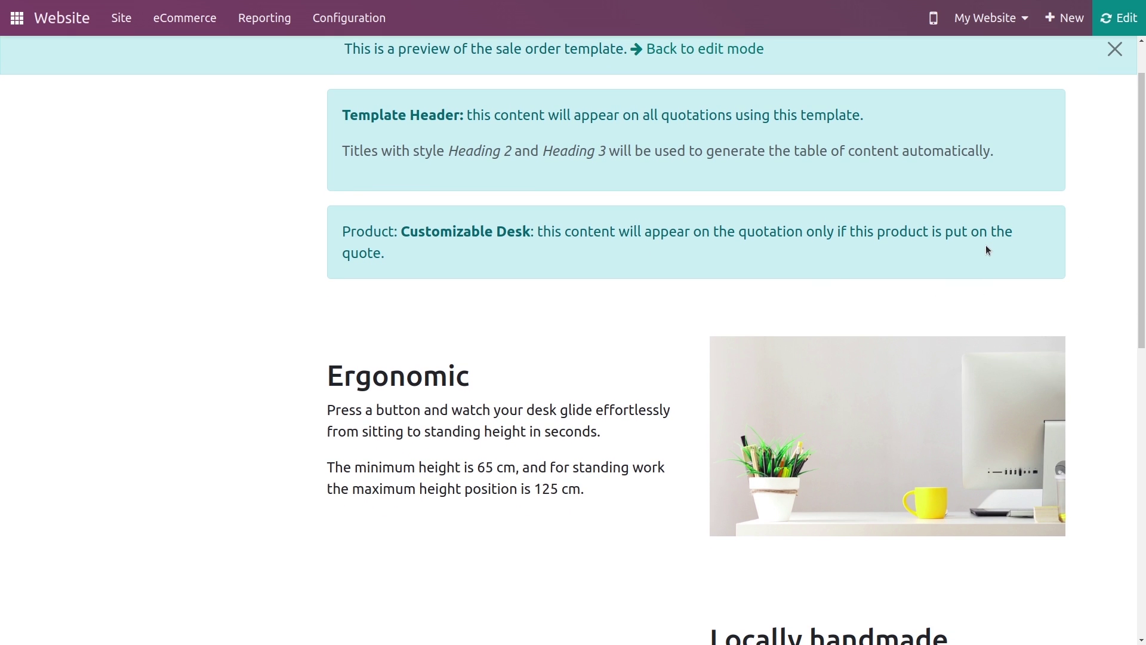
pyautogui.scroll(-1, 996, 238)
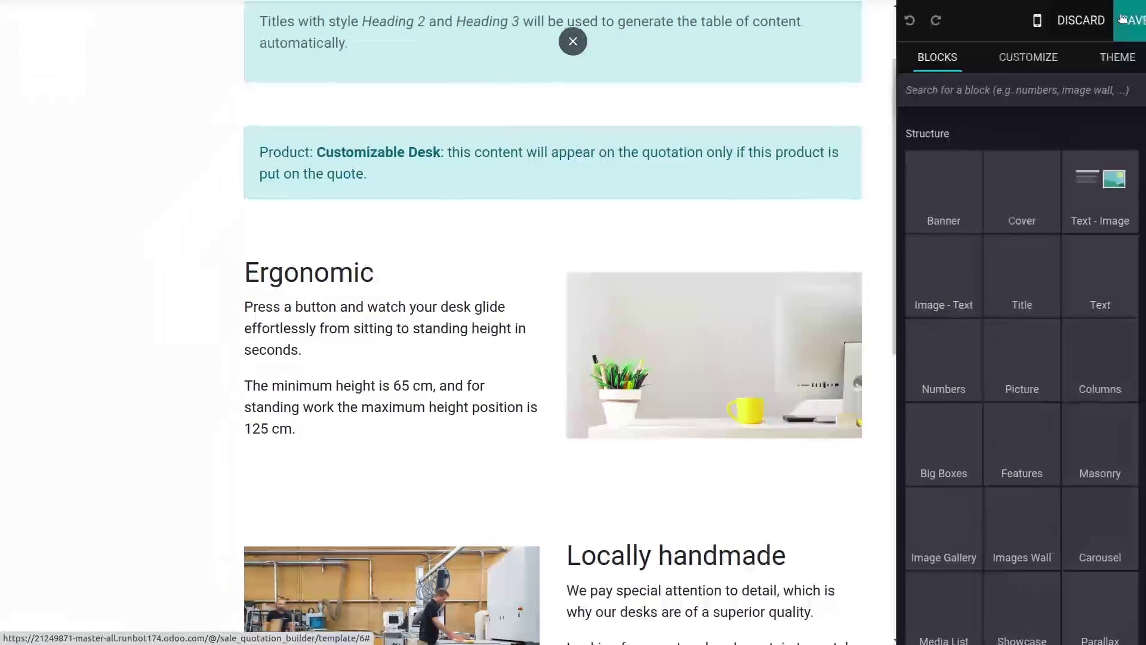
# Step: Insert a Timeline block between the Customizable Desk product notice and the Ergonomic section
pyautogui.scroll(-5, 1017, 225)
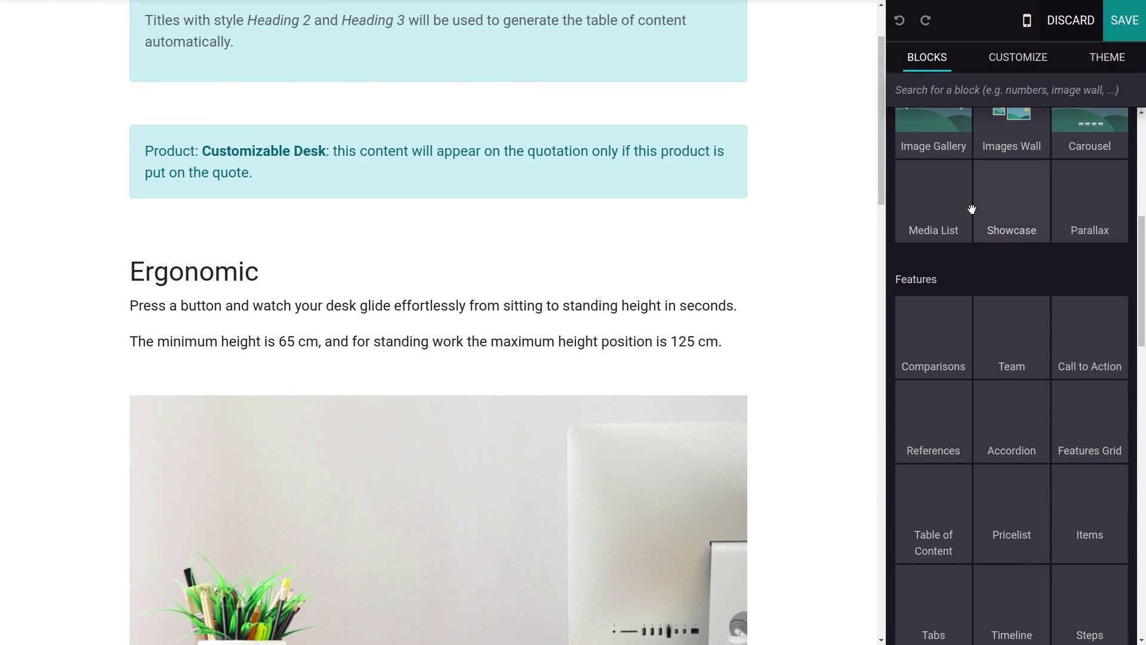
pyautogui.scroll(-4, 1009, 245)
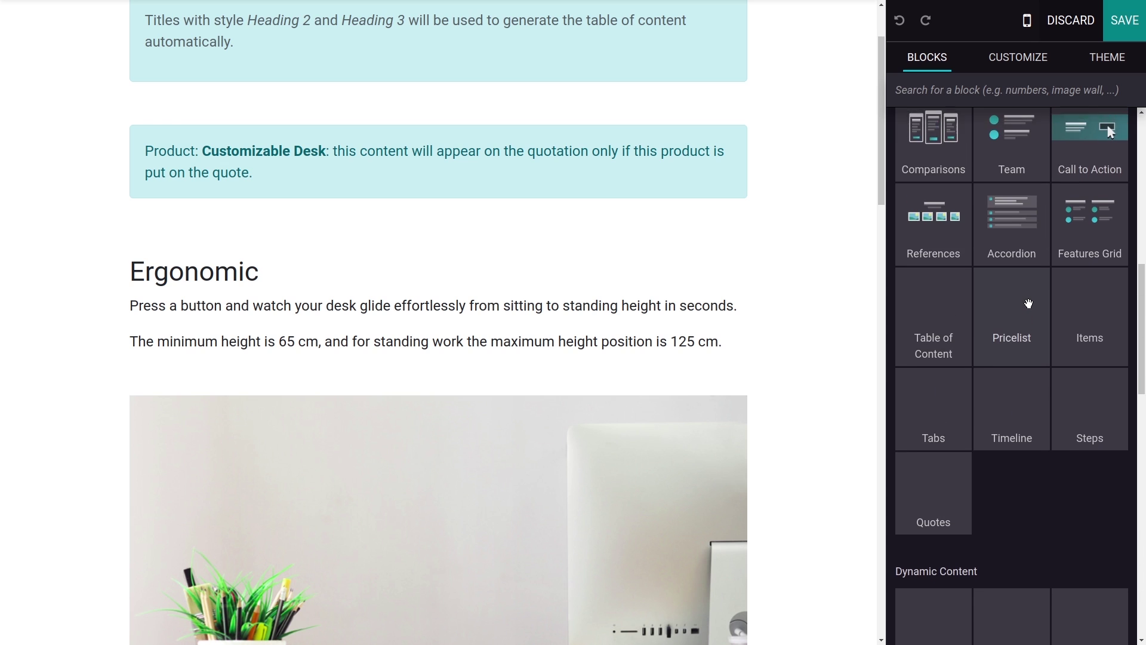
pyautogui.scroll(-2, 998, 307)
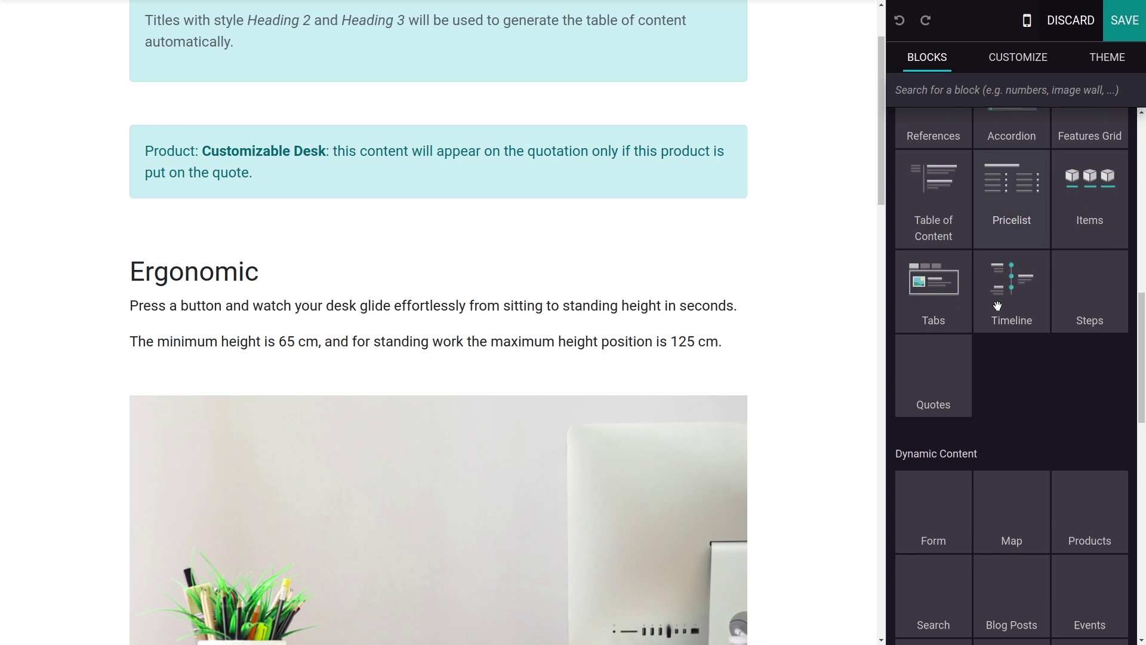
pyautogui.moveTo(1038, 232); pyautogui.dragTo(476, 291)
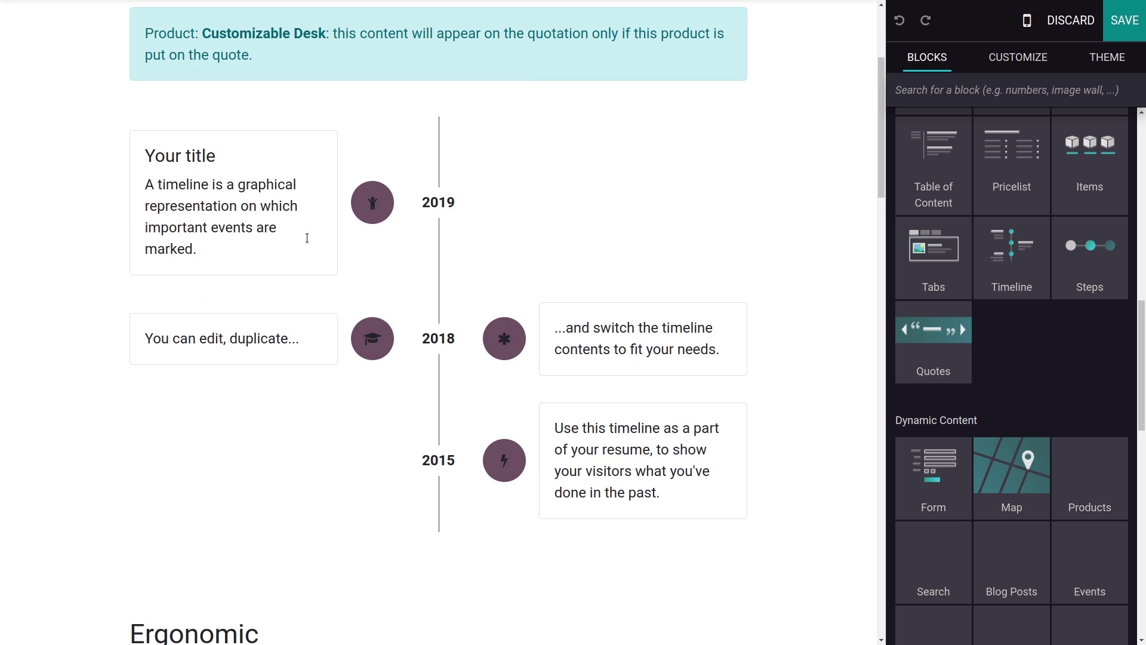
# Step: Add a Blog Posts dynamic content block to the template page below the timeline
pyautogui.scroll(-2, 310, 238)
pyautogui.scroll(-3, 1122, 215)
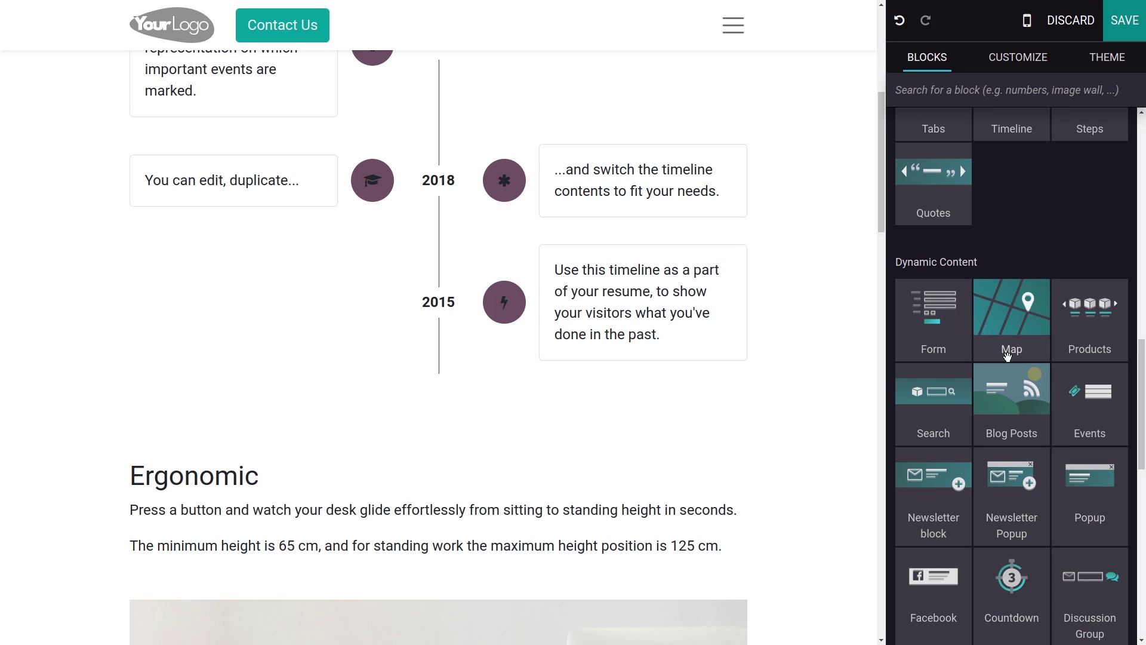
pyautogui.moveTo(1013, 425); pyautogui.dragTo(503, 495)
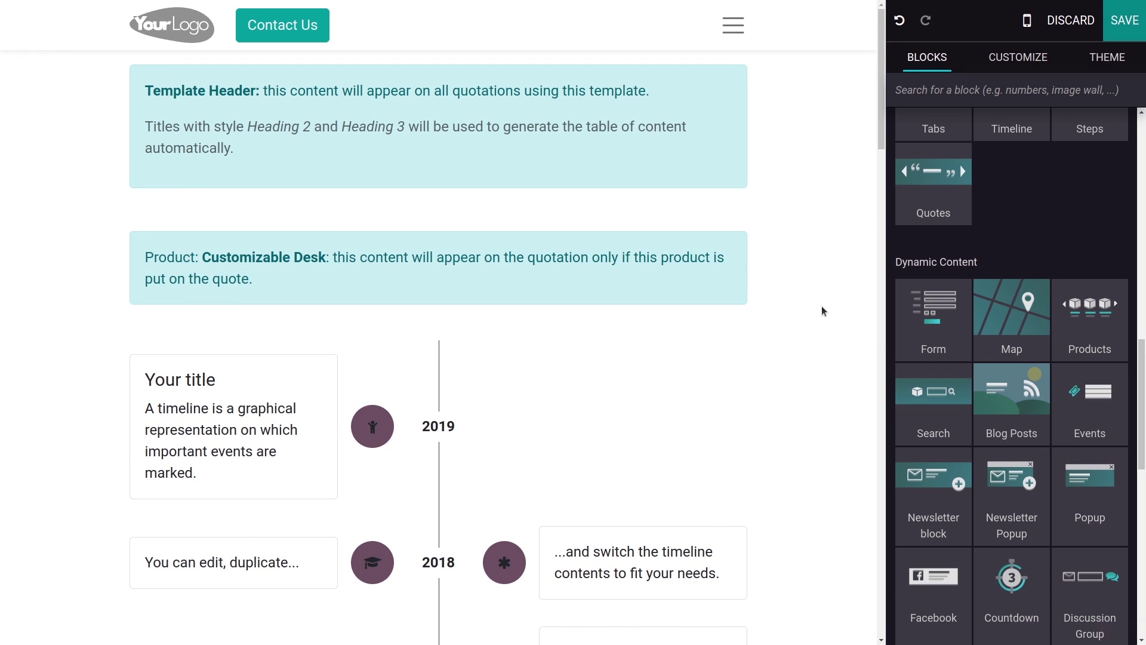
# Step: Save the website design of the quotation template page
pyautogui.scroll(-5, 1036, 508)
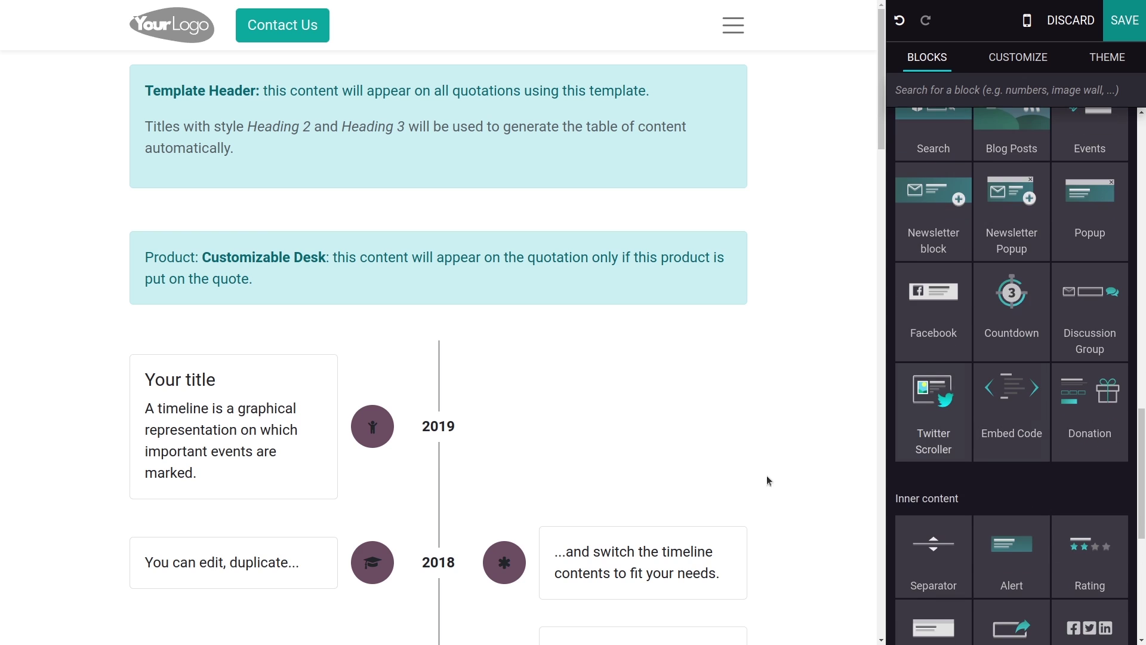
pyautogui.click(1134, 15)
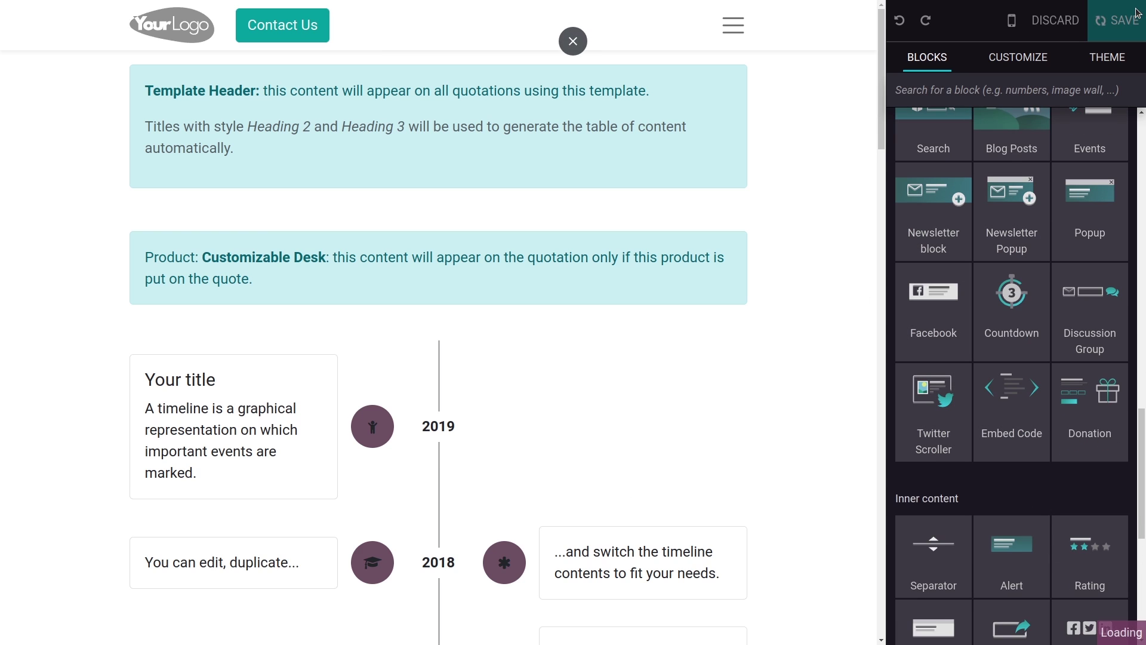
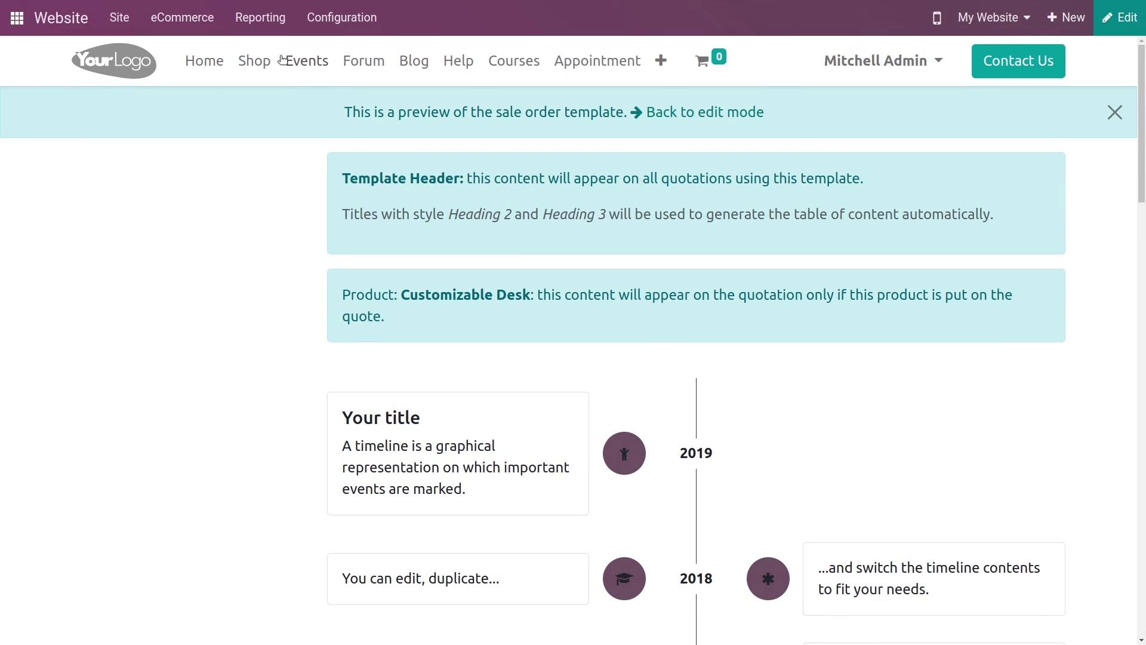
# Step: Go to the Sales app and open the Conference Meeting quotation template from the template list
pyautogui.click(17, 18)
pyautogui.write('sales')
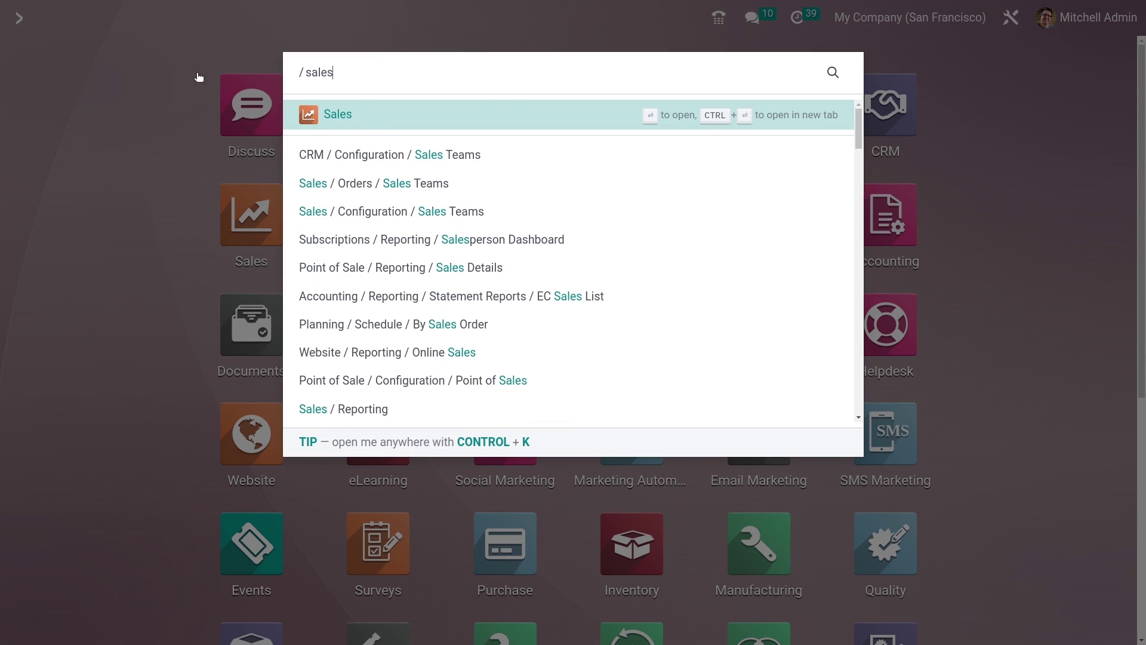
pyautogui.press('Return')
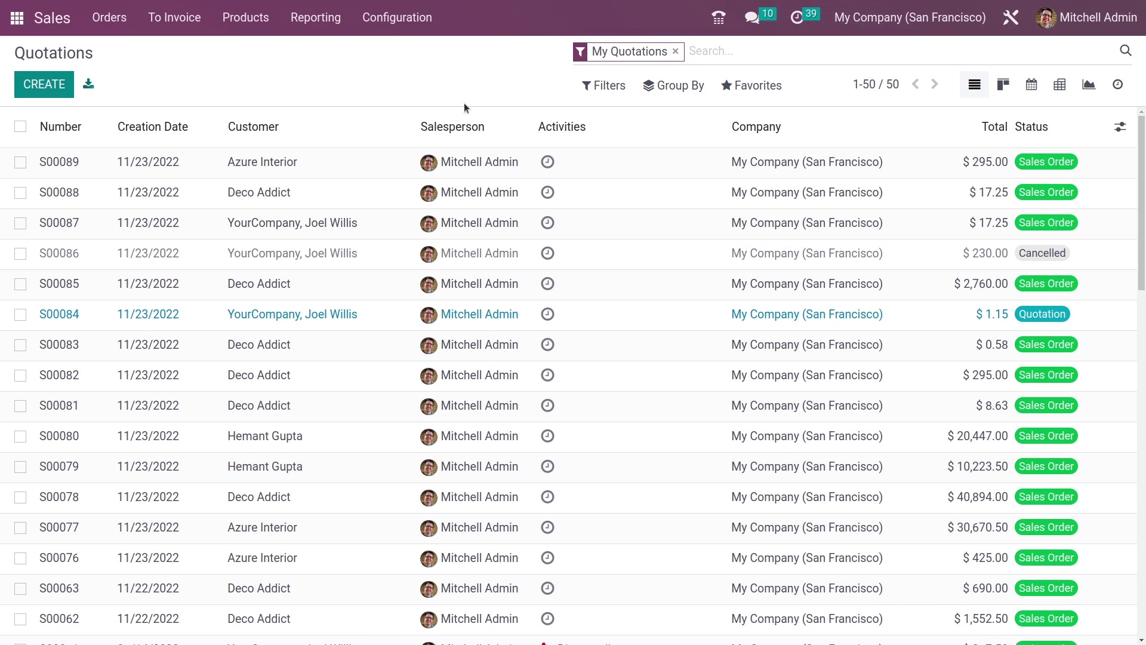
pyautogui.click(385, 18)
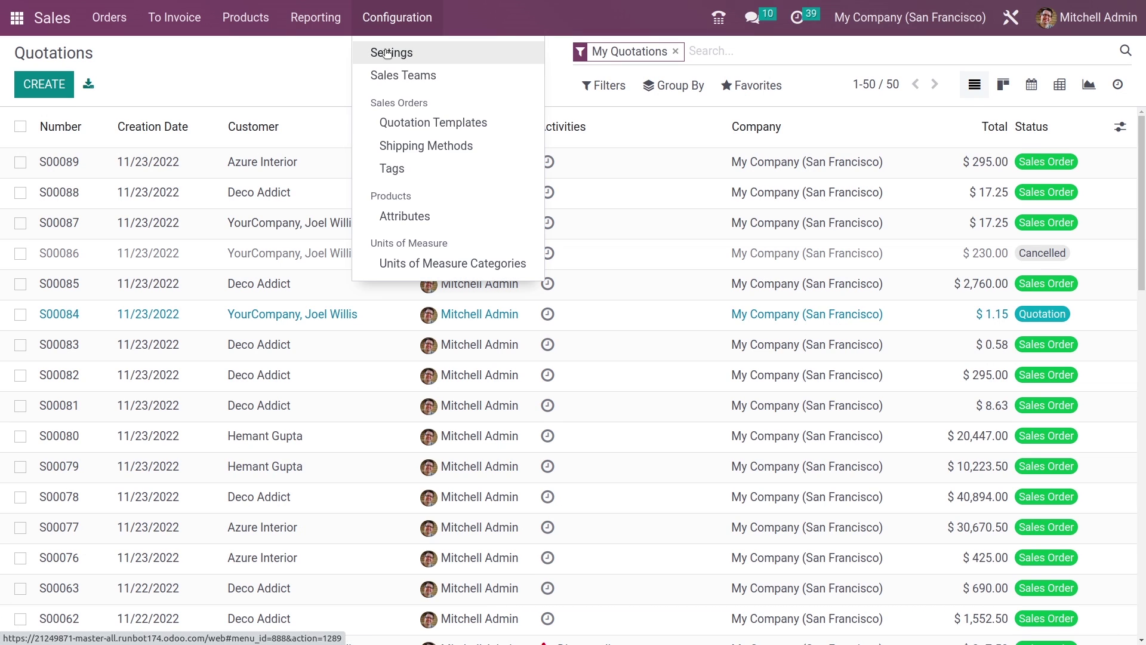
pyautogui.click(406, 121)
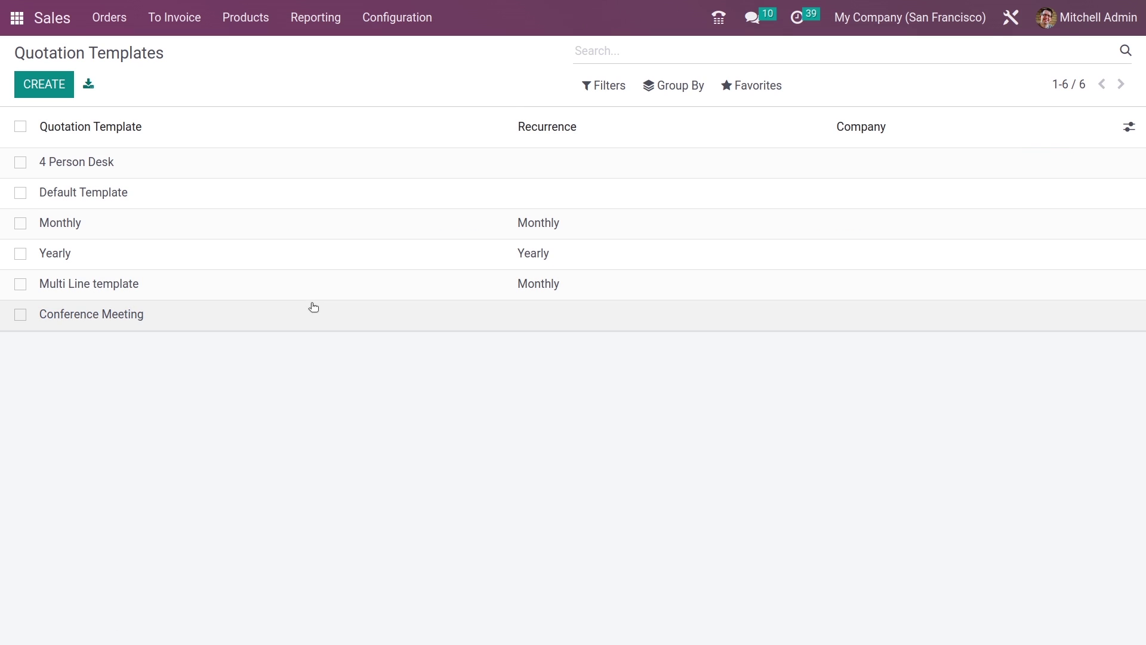
pyautogui.click(313, 307)
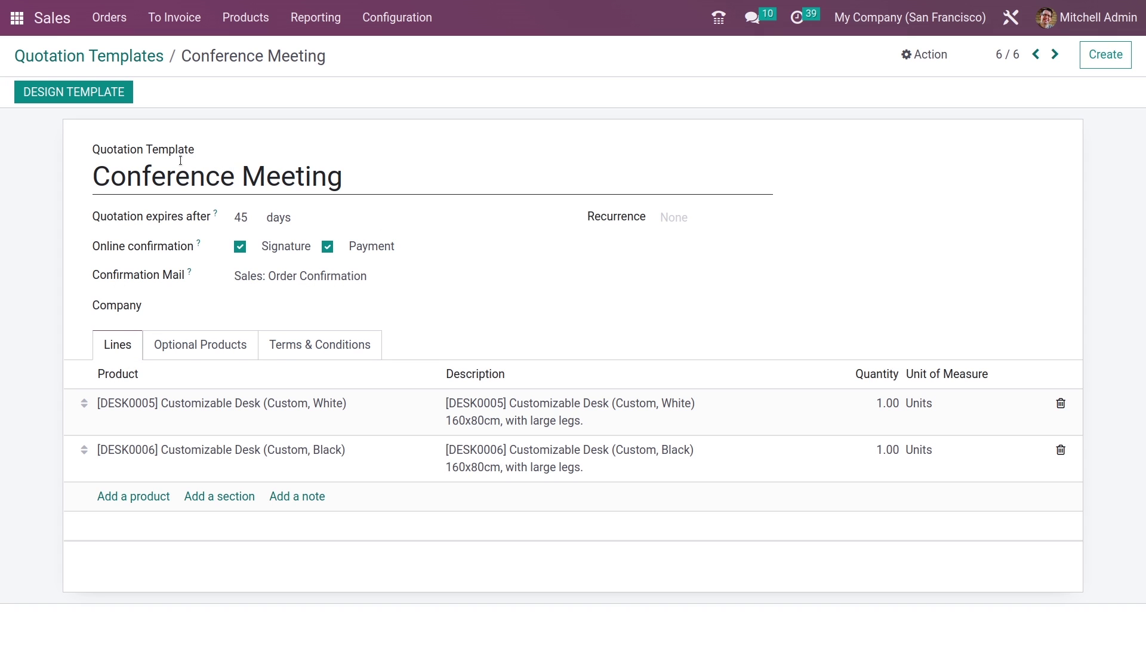
# Step: Create a new quotation with Deco Addict as the customer
pyautogui.click(116, 17)
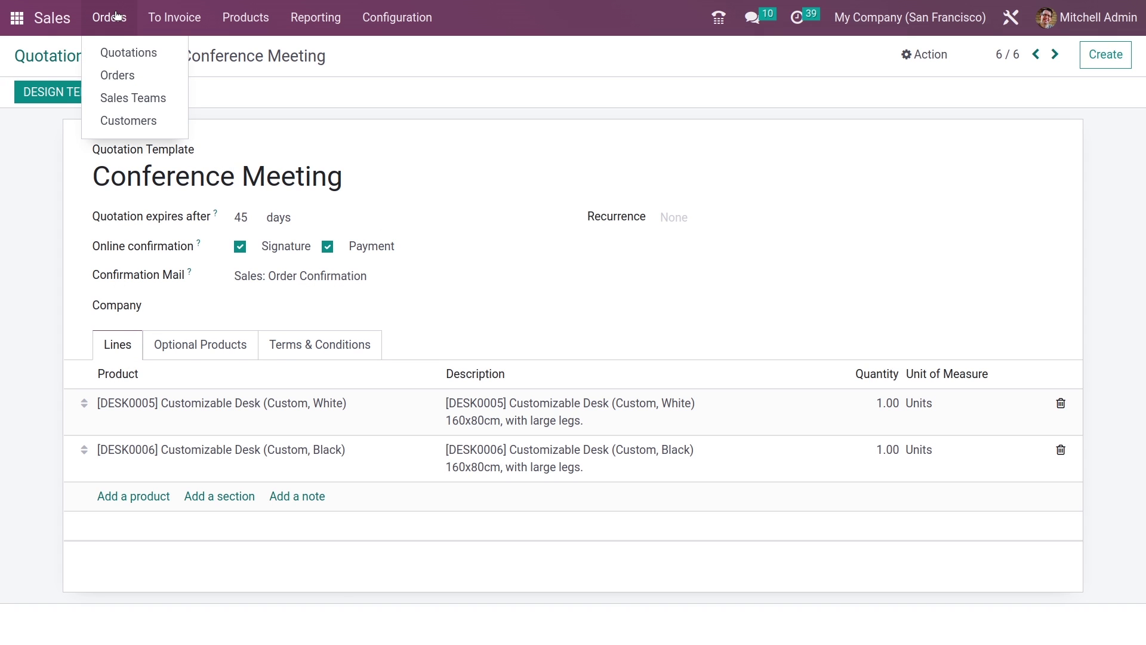
pyautogui.click(123, 52)
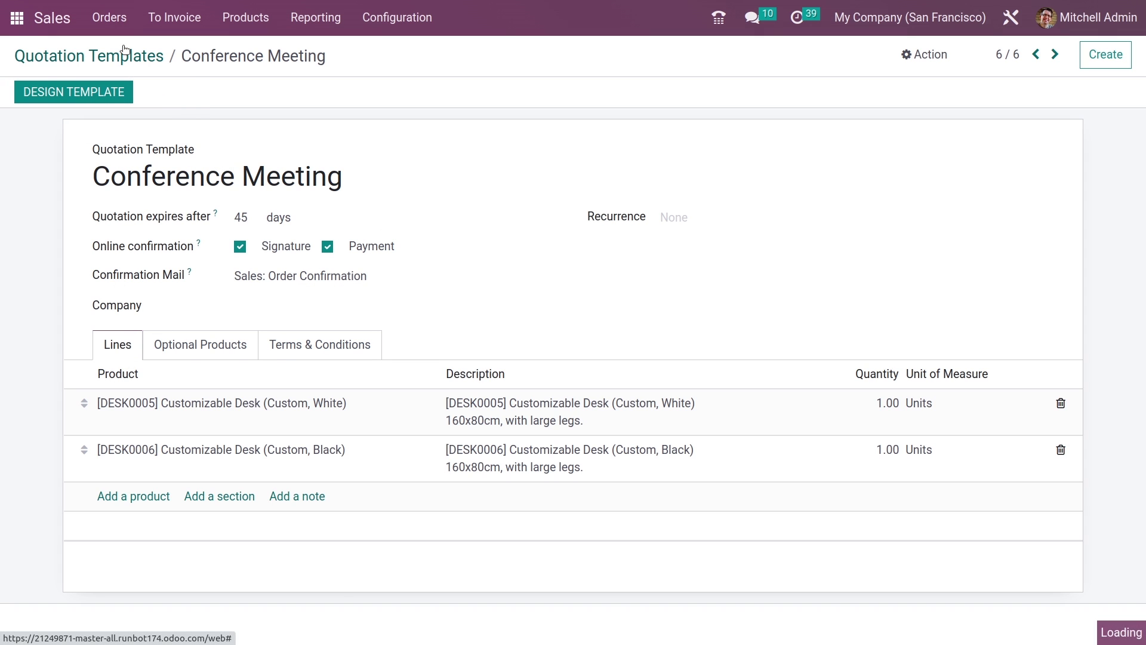
pyautogui.click(35, 88)
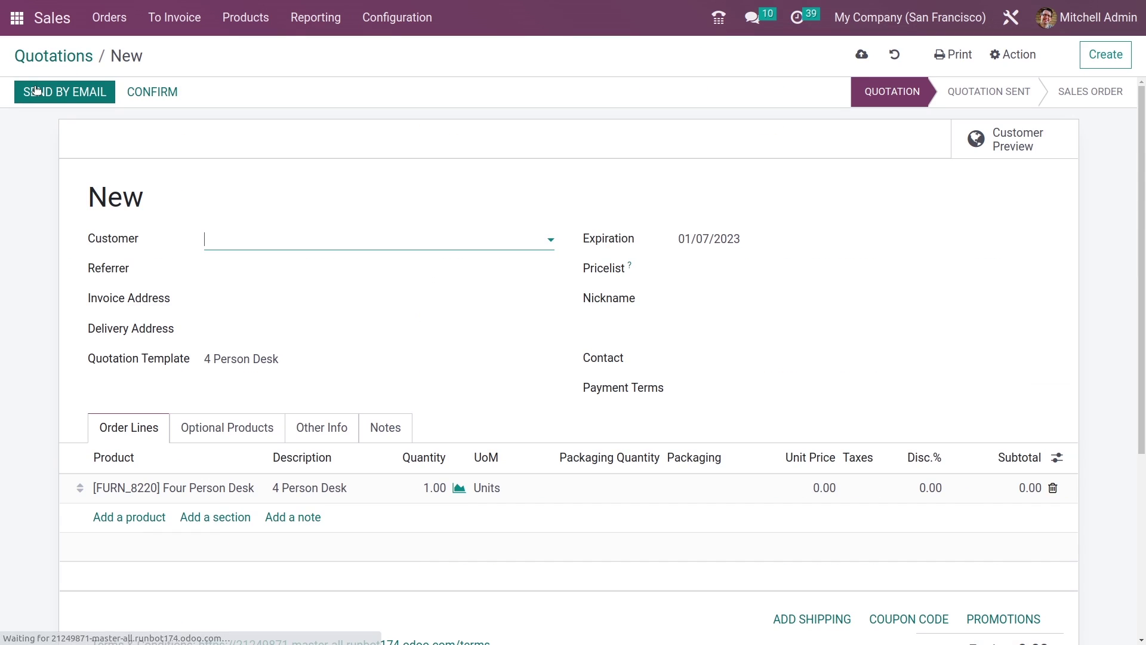
pyautogui.click(238, 239)
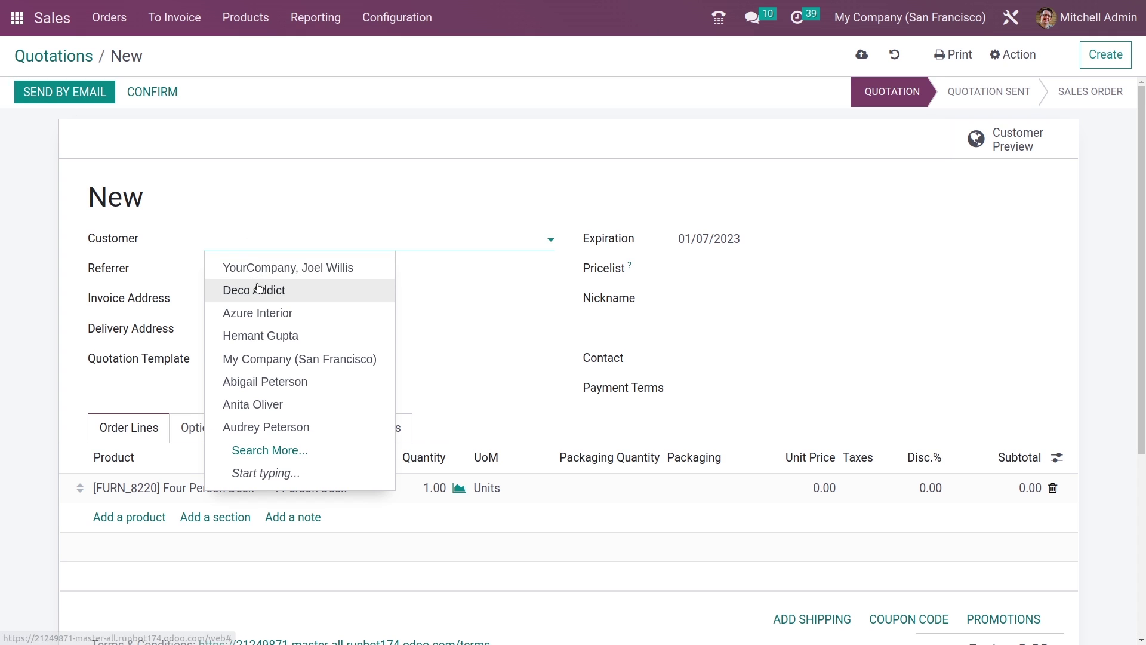
pyautogui.click(256, 289)
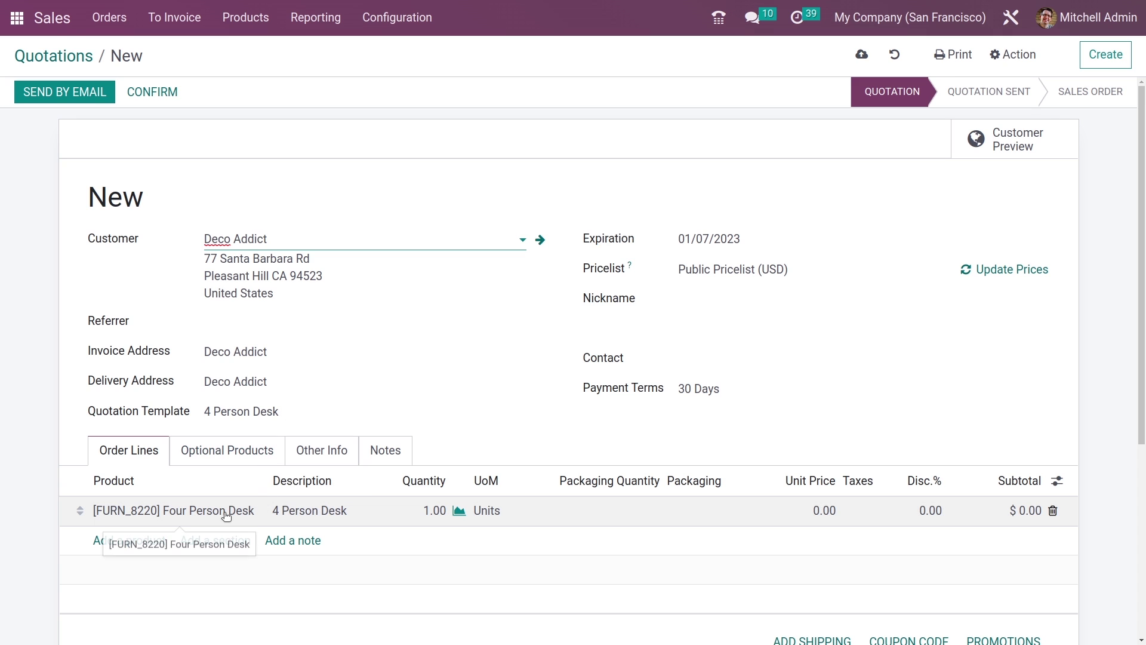
# Step: Apply the Conference Meeting template to the quotation and confirm it as a sales order after reviewing its optional products
pyautogui.click(303, 411)
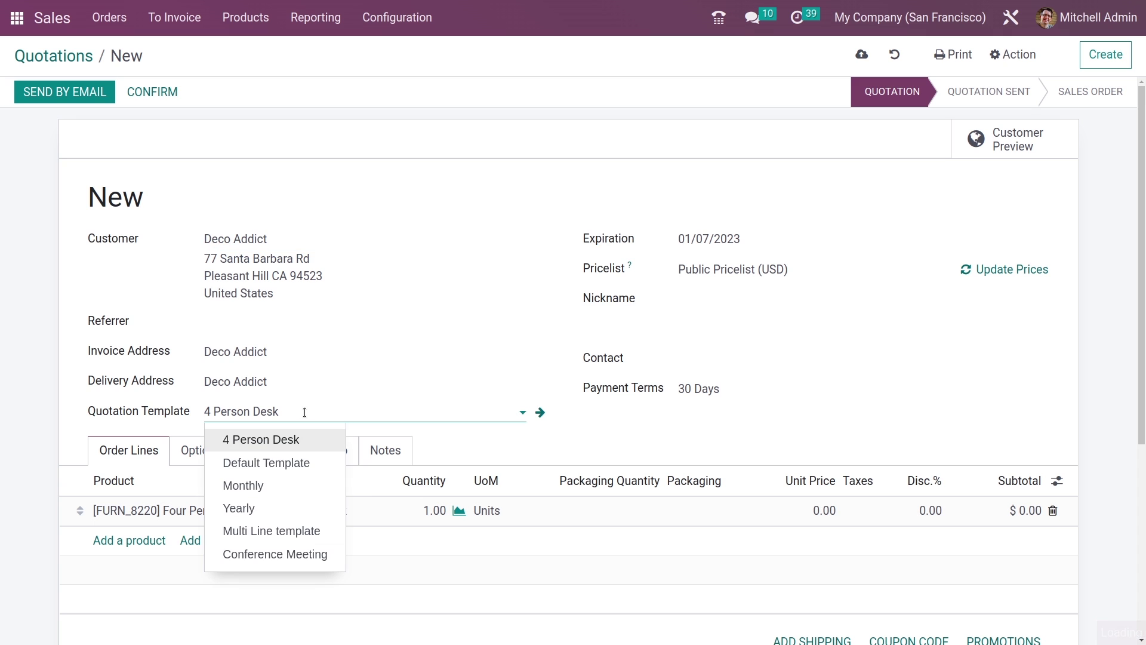
pyautogui.click(302, 554)
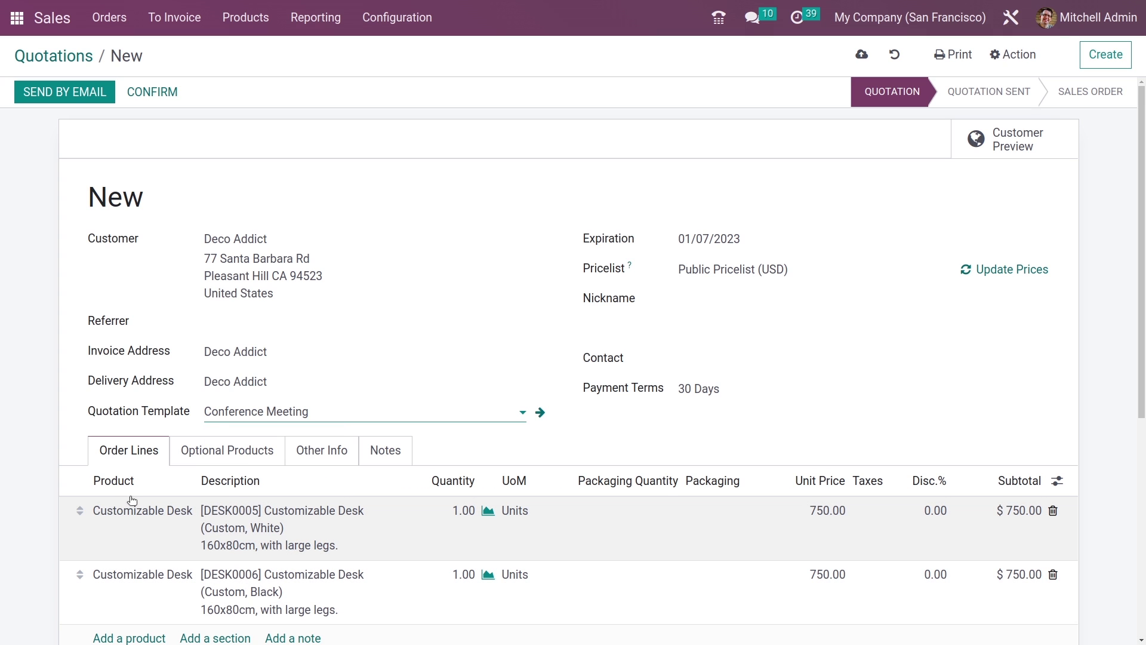
pyautogui.click(219, 449)
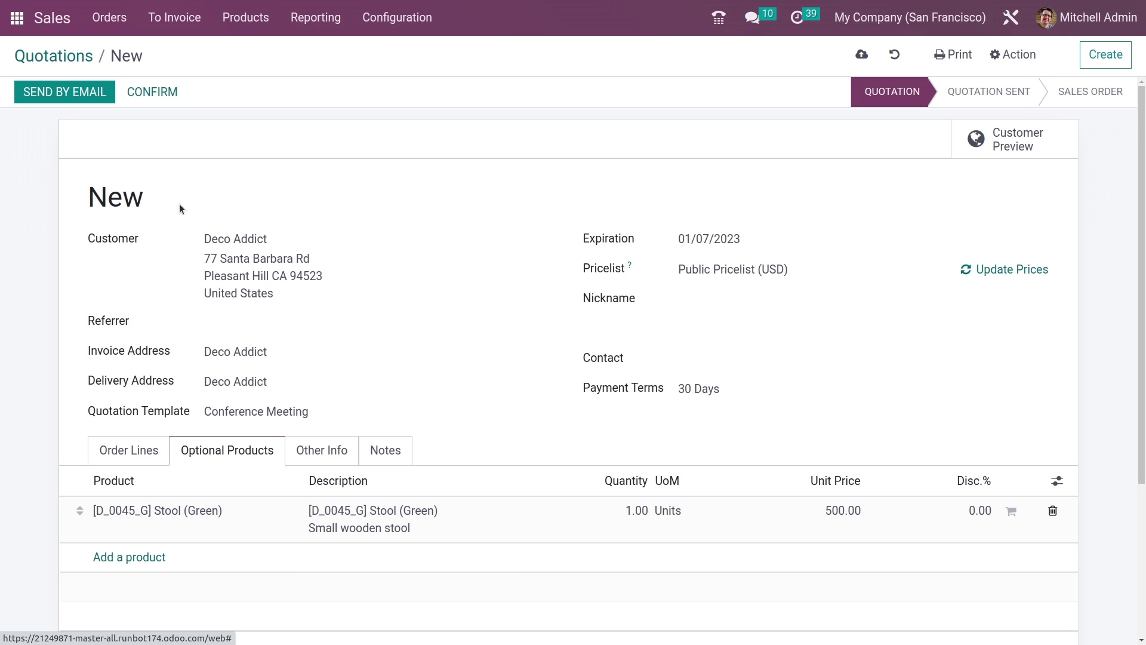
pyautogui.click(156, 92)
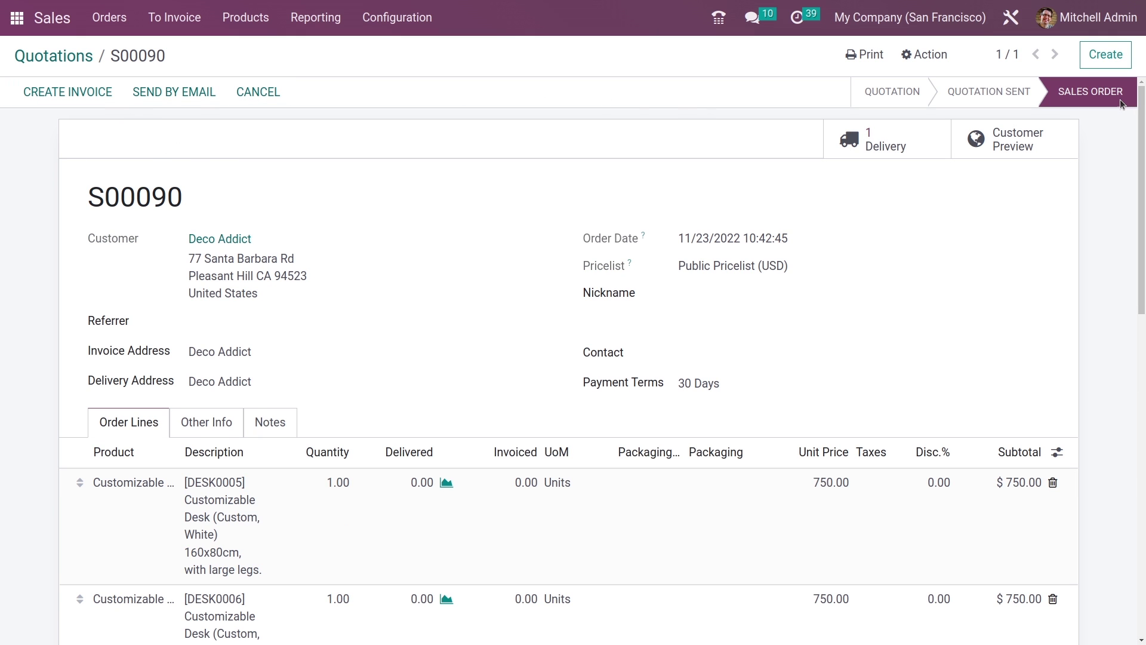
# Step: Try to create a regular invoice for the sales order before its products are delivered
pyautogui.click(93, 102)
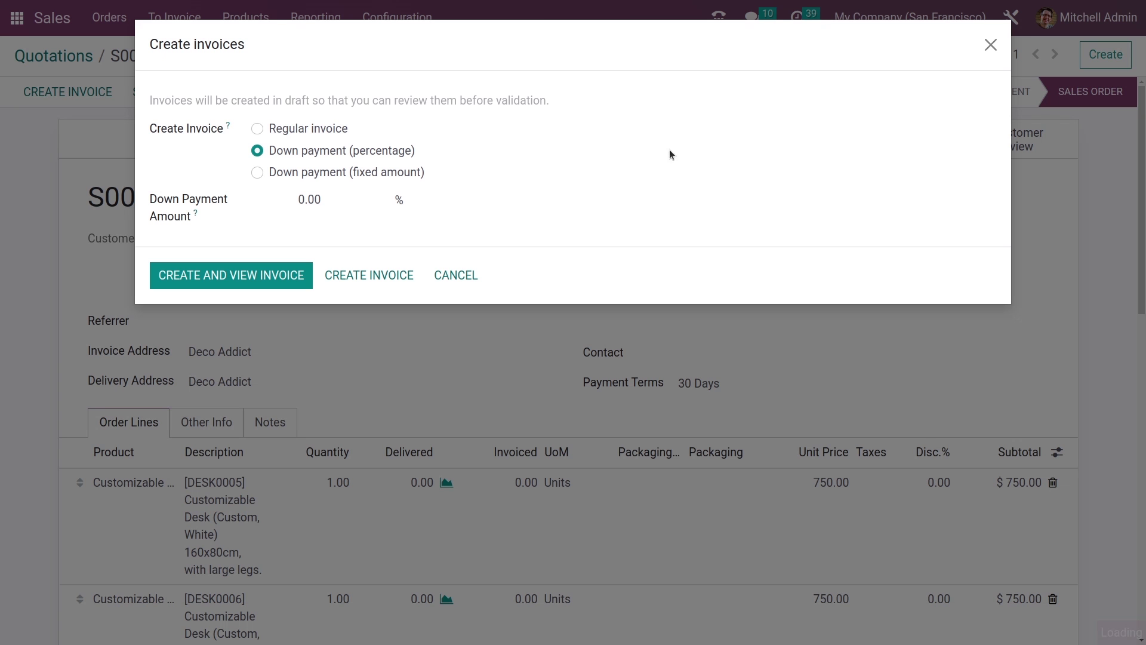
pyautogui.click(257, 128)
pyautogui.click(255, 242)
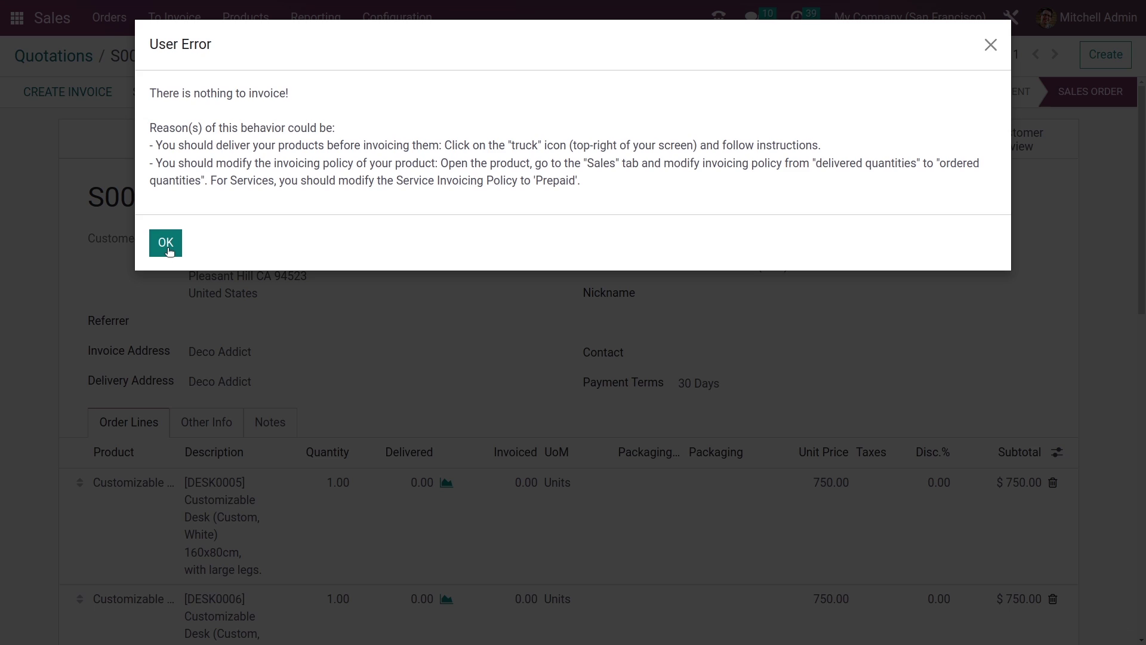
pyautogui.click(166, 243)
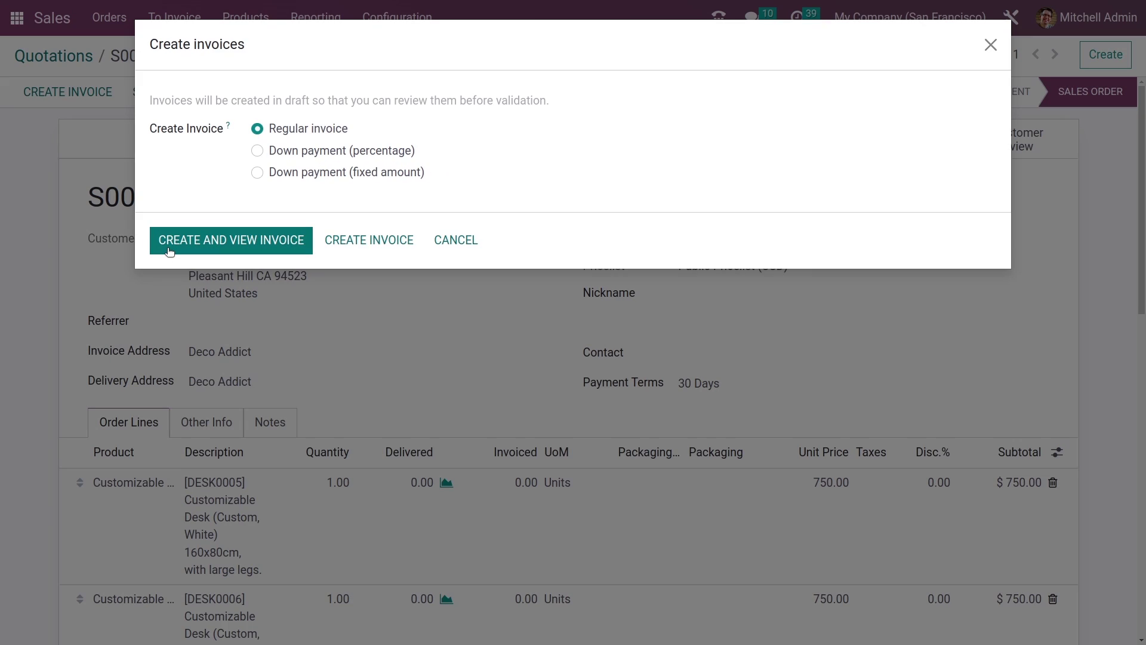
pyautogui.click(991, 45)
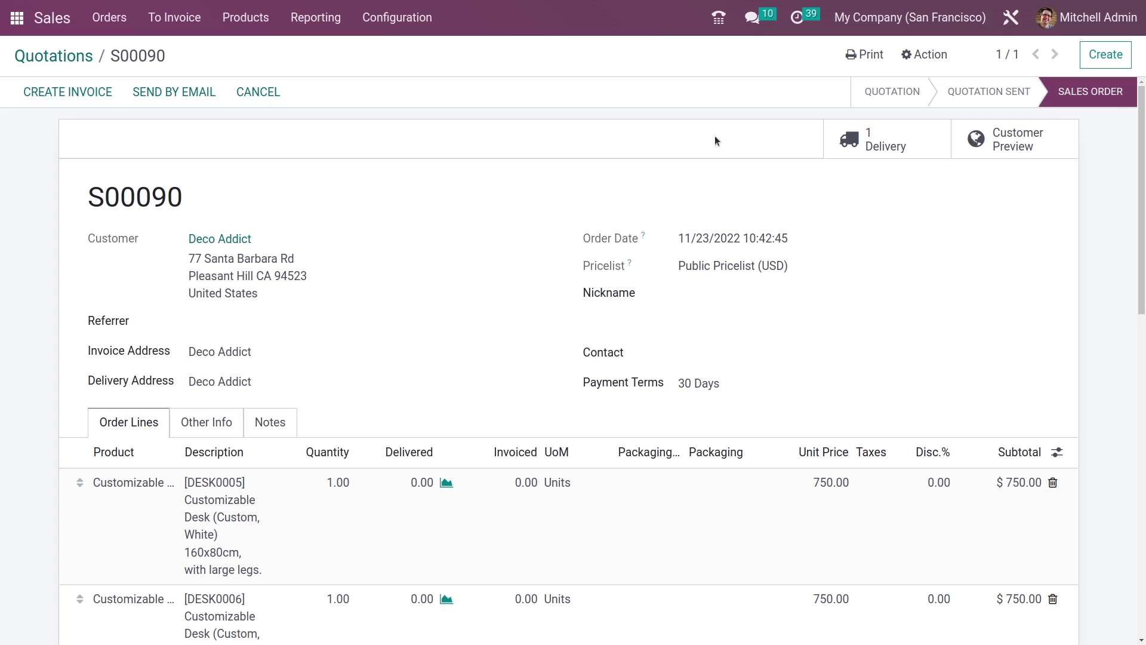
# Step: Open the sales order's delivery and validate it as an immediate transfer of all quantities
pyautogui.click(897, 152)
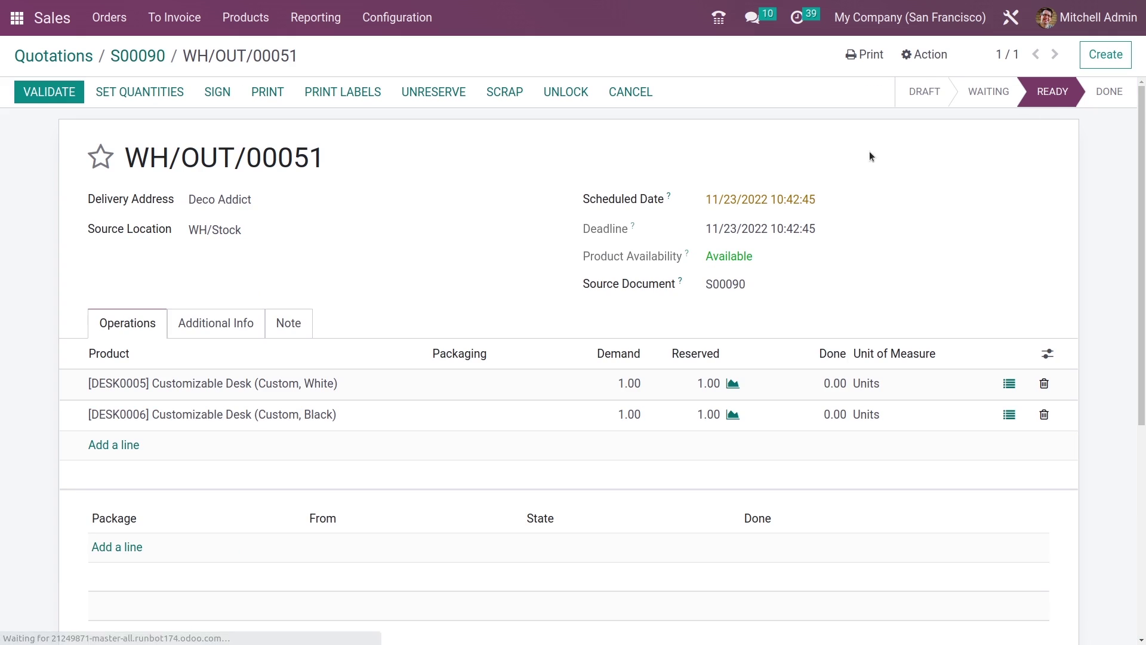
pyautogui.click(29, 91)
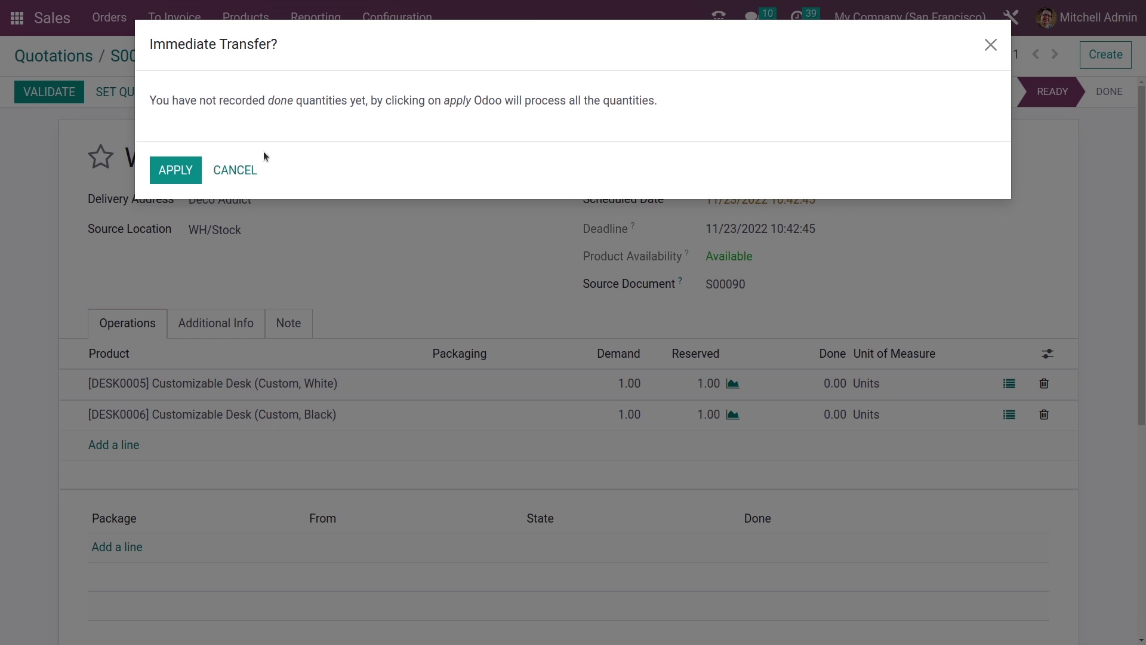
pyautogui.click(178, 170)
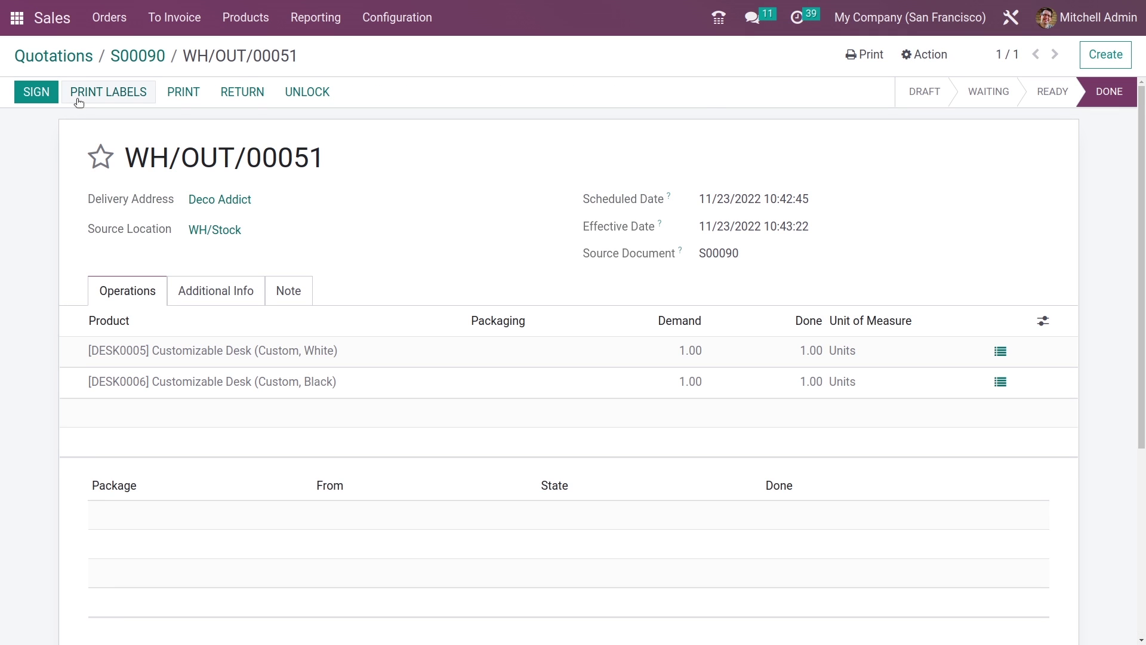
# Step: Return to the sales order, then create a regular invoice and confirm it
pyautogui.click(138, 57)
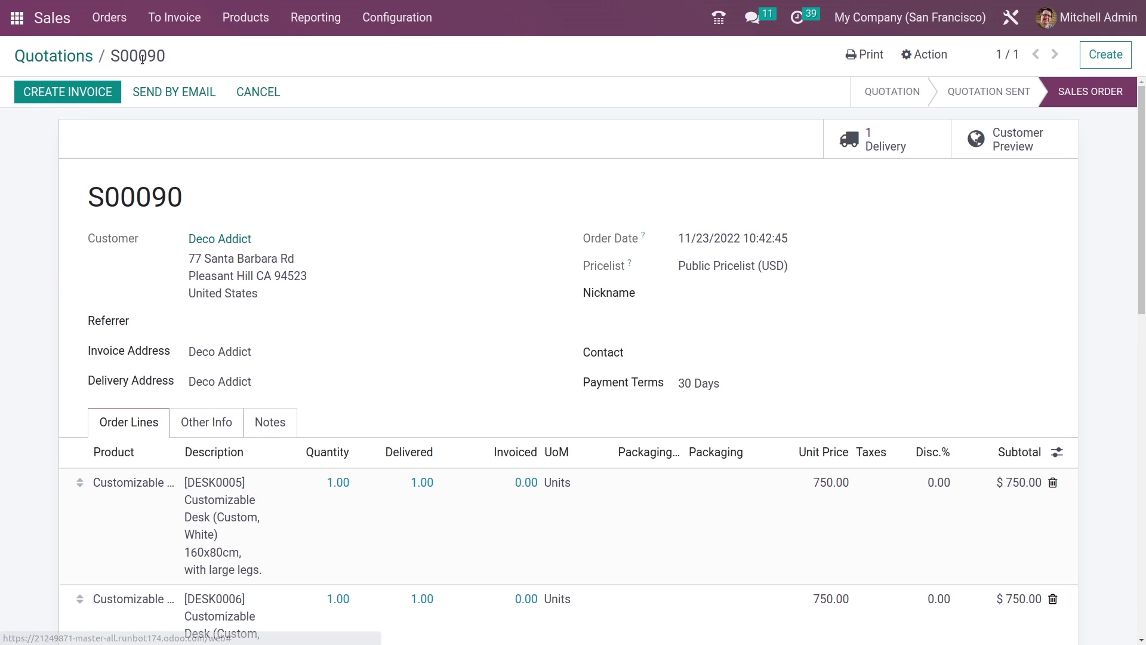
pyautogui.click(84, 92)
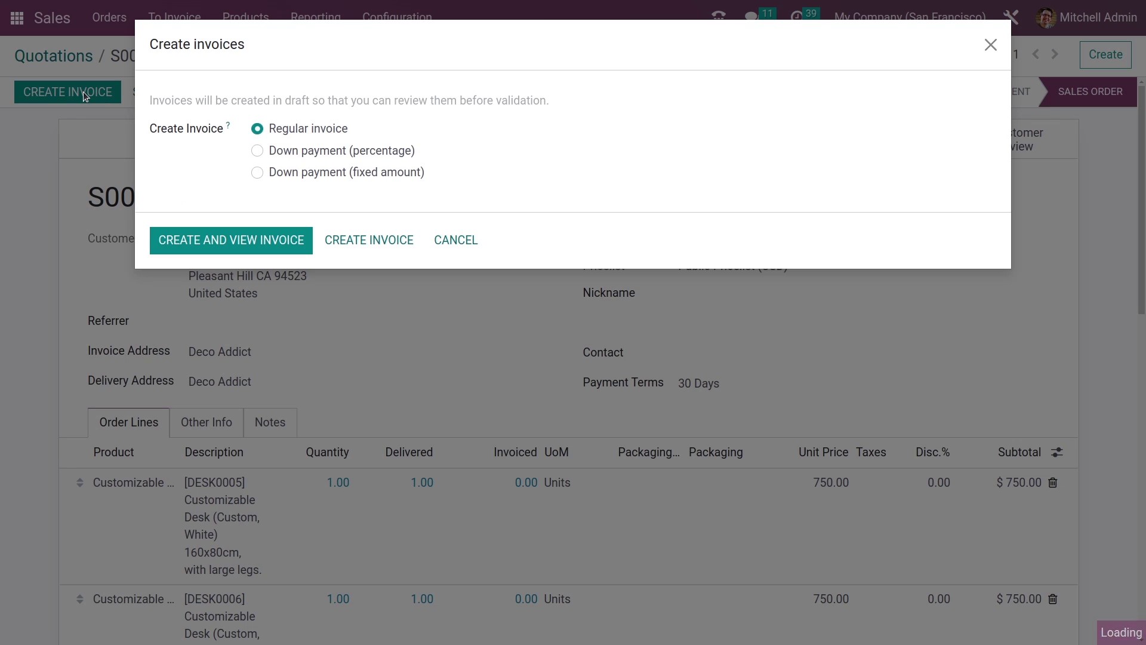
pyautogui.click(253, 236)
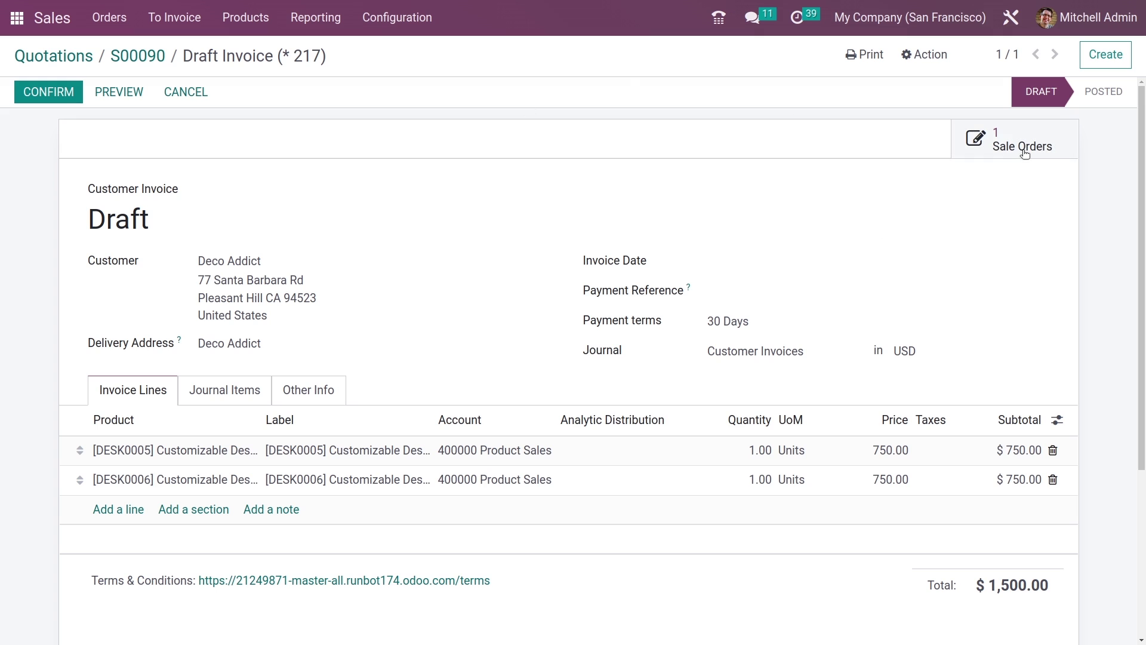
pyautogui.click(43, 89)
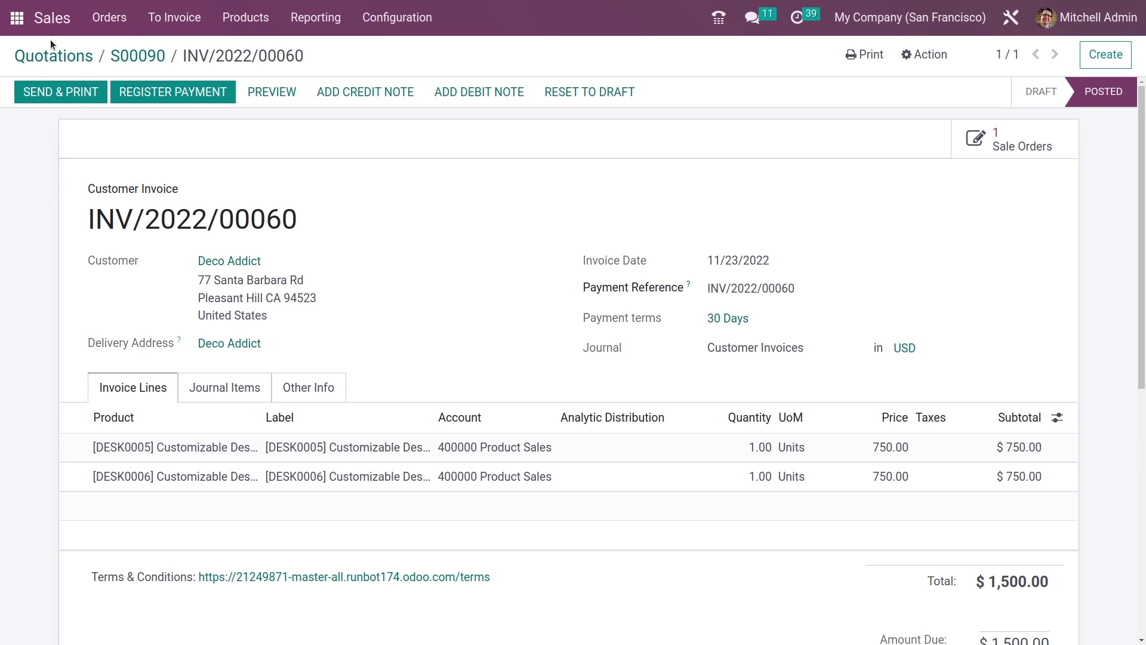
pyautogui.click(16, 21)
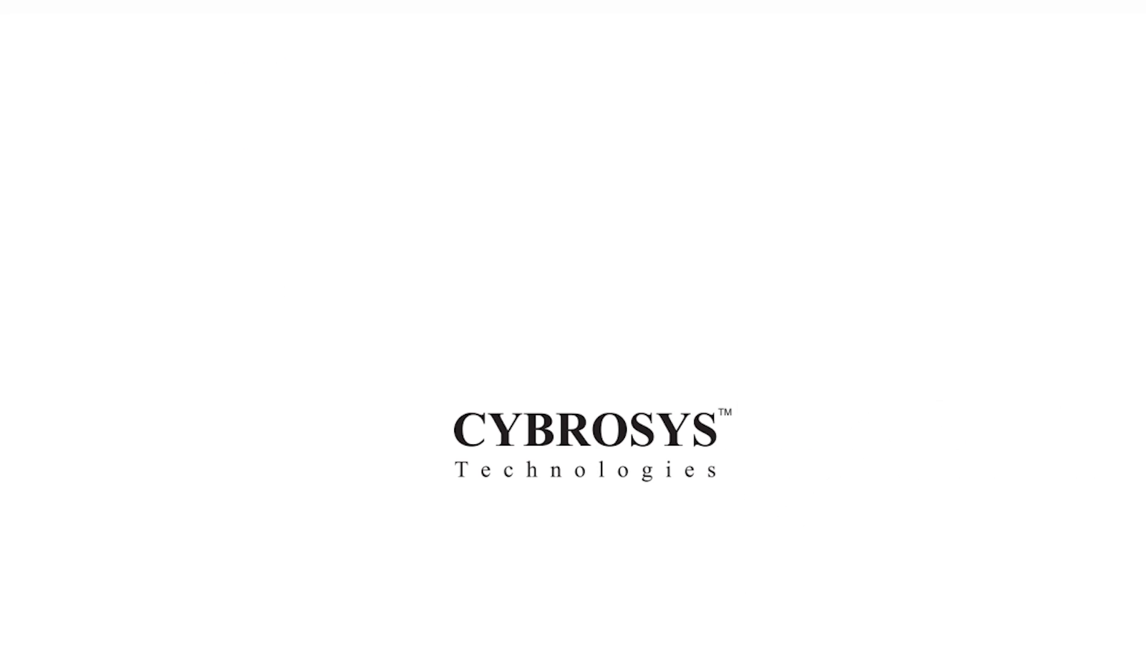